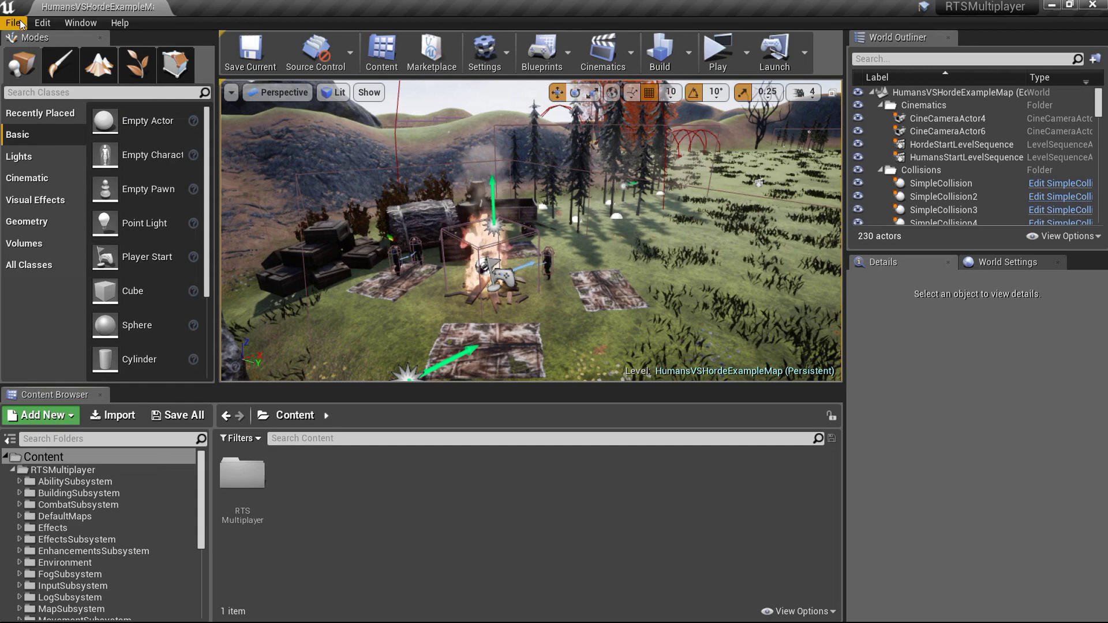
- Create a new level from the Default template and delete its floor
left_click(14, 24)
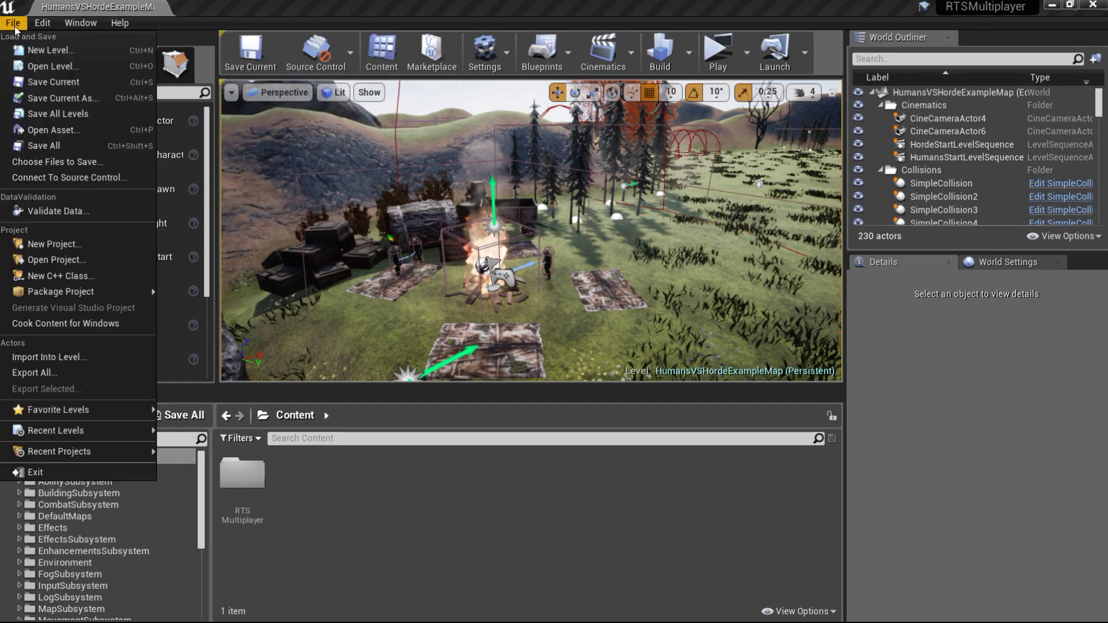
left_click(23, 52)
left_click(462, 238)
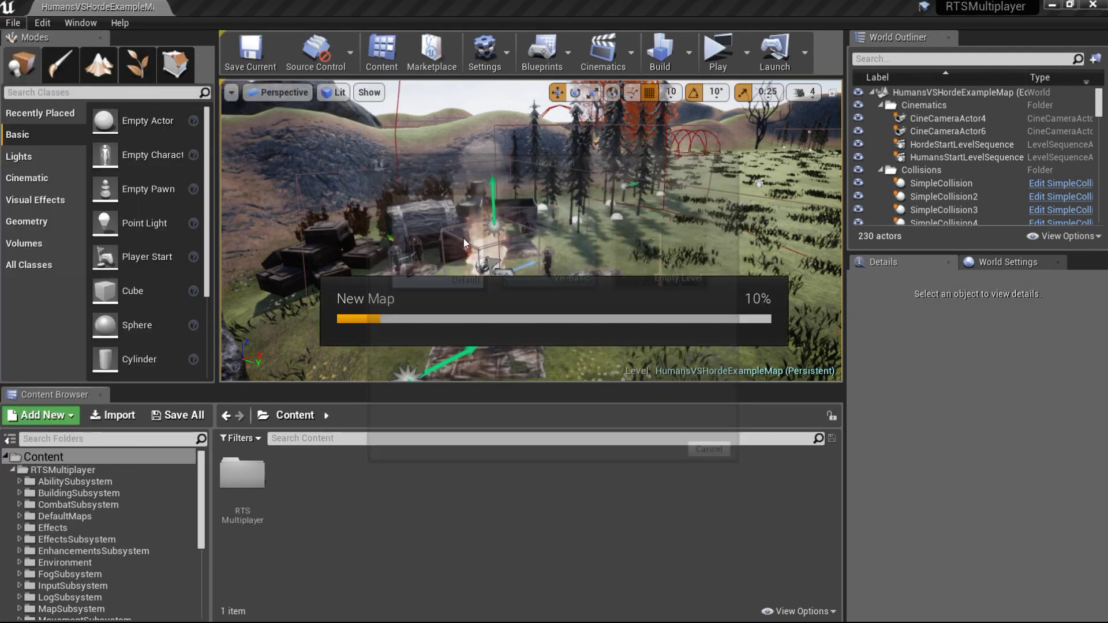
scroll(569, 216, "down", 3)
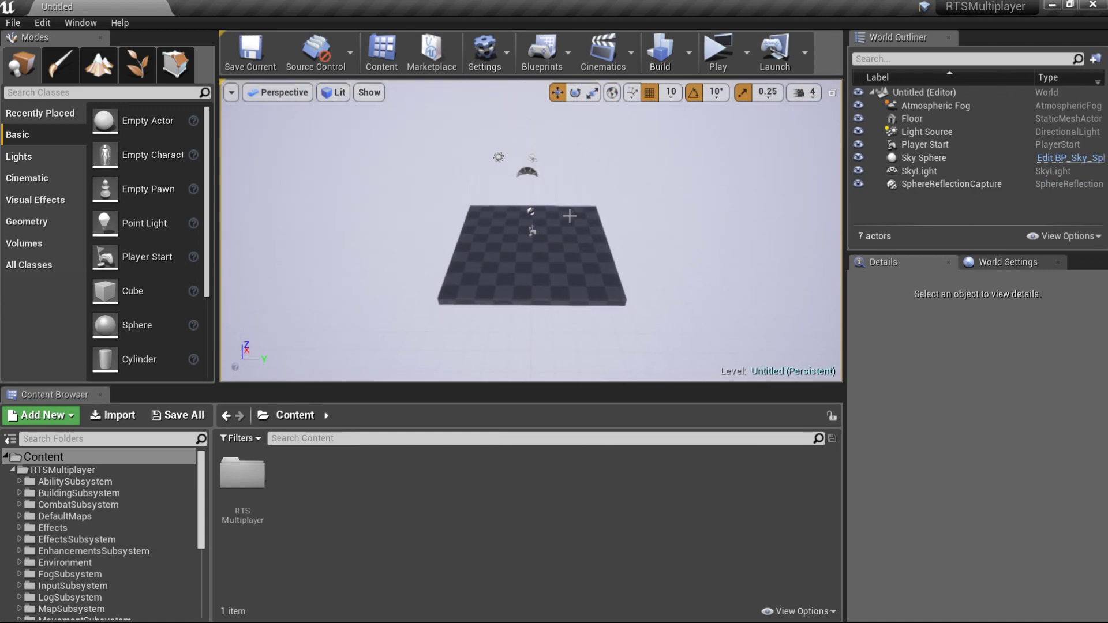
left_click(574, 251)
key("Delete")
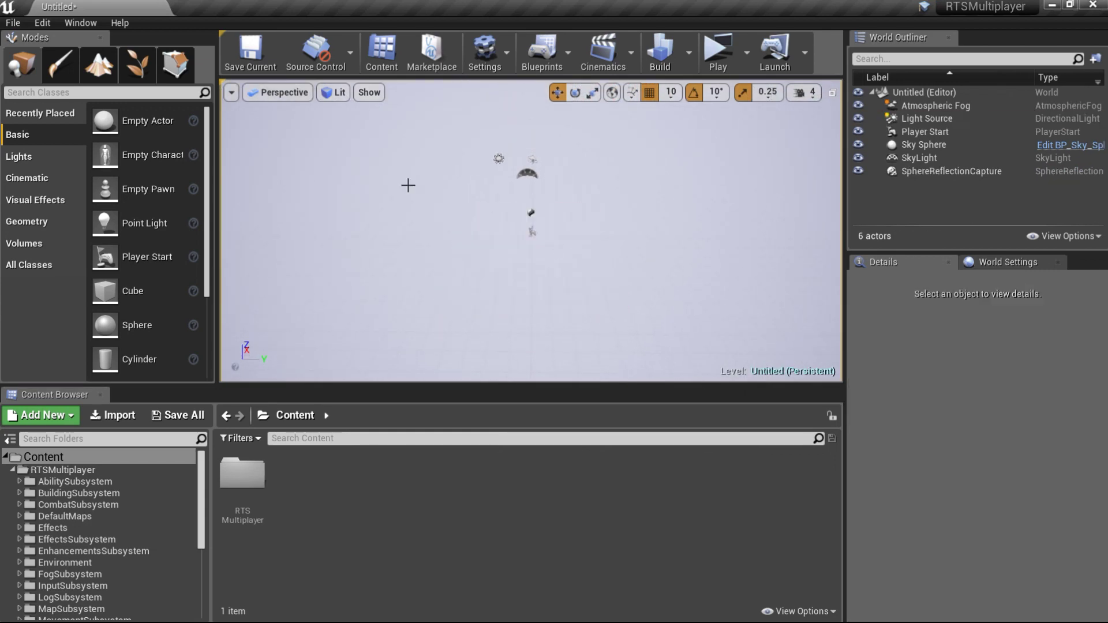
- Create a new landscape with 2 × 2 components
left_click(96, 66)
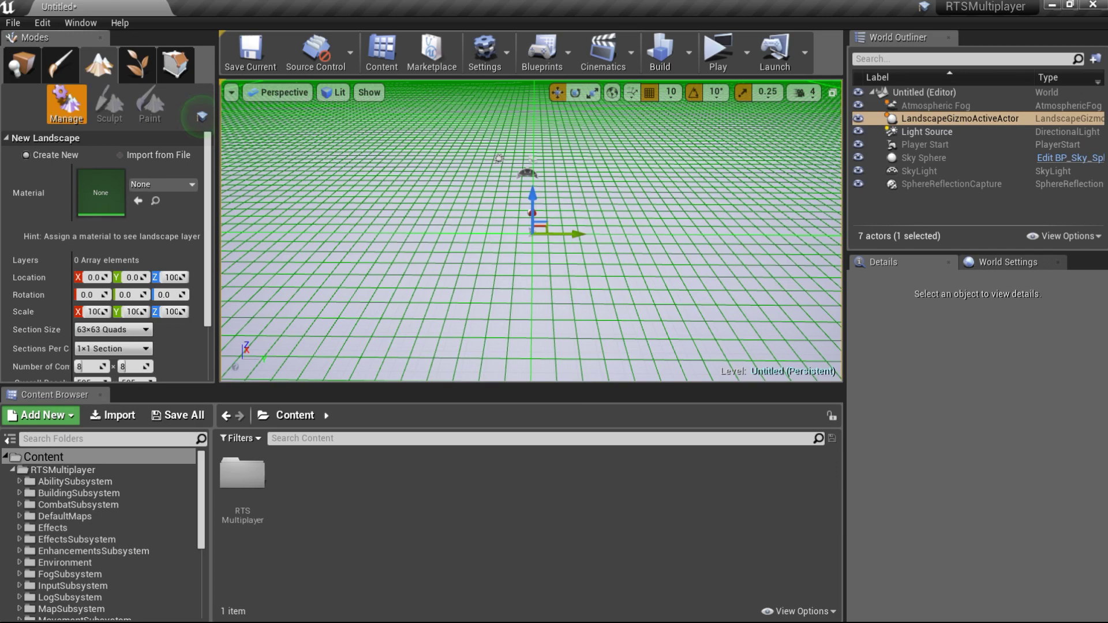
right_click_drag(531, 231, 531, 254)
left_click(89, 366)
type("2")
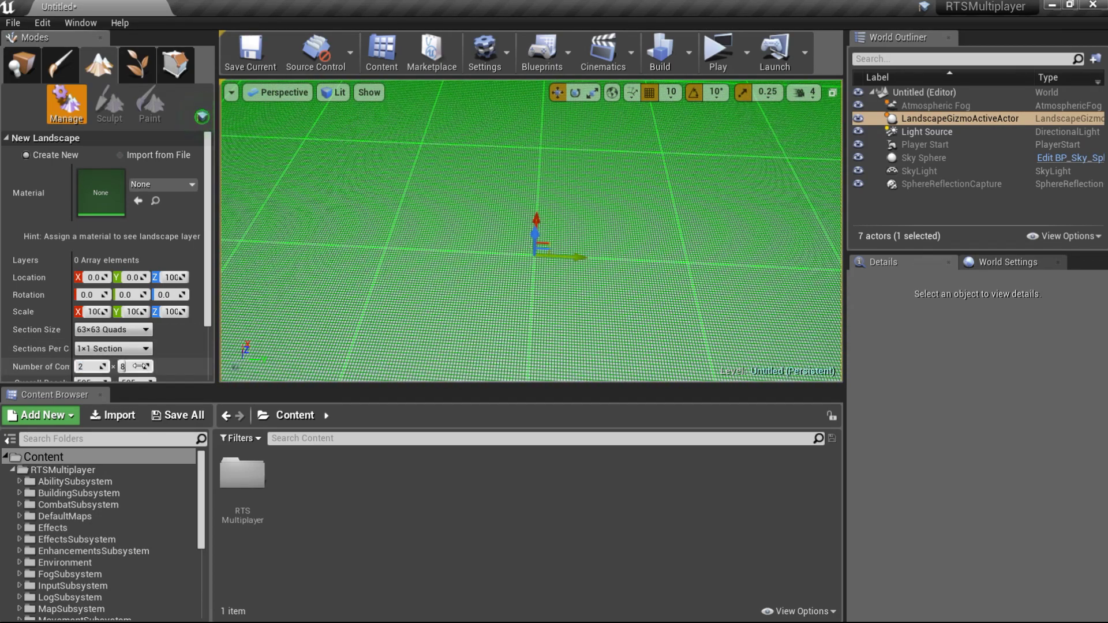
left_click(143, 364)
type("2")
key("Return")
scroll(192, 329, "down", 2)
left_click(109, 371)
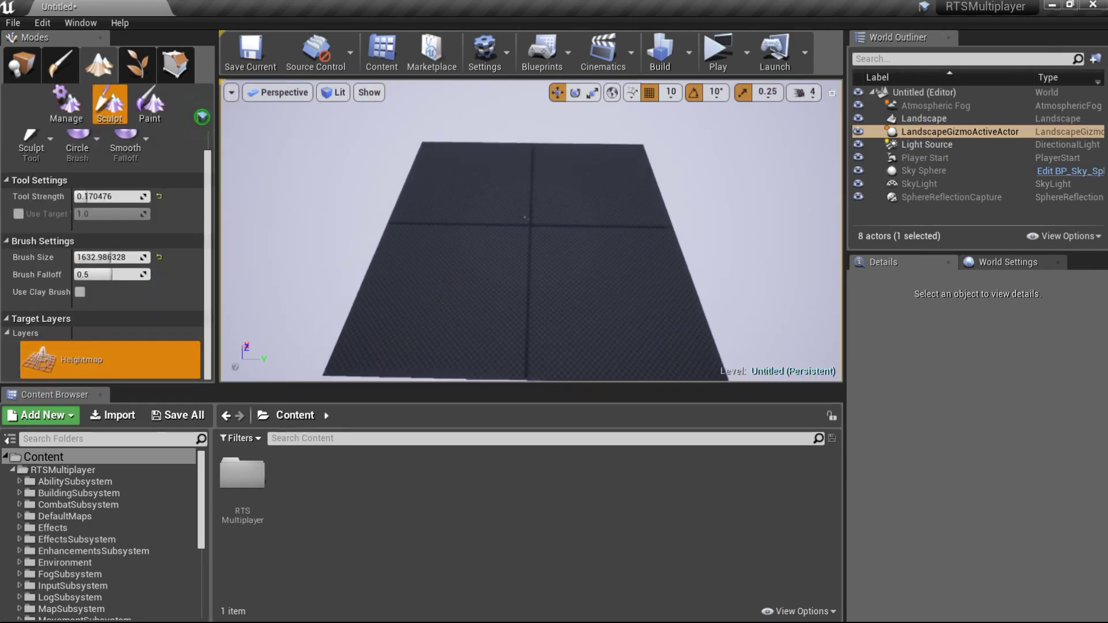
- Assign MI_Landscape as the landscape's material and build the level
left_click(21, 64)
left_click(924, 118)
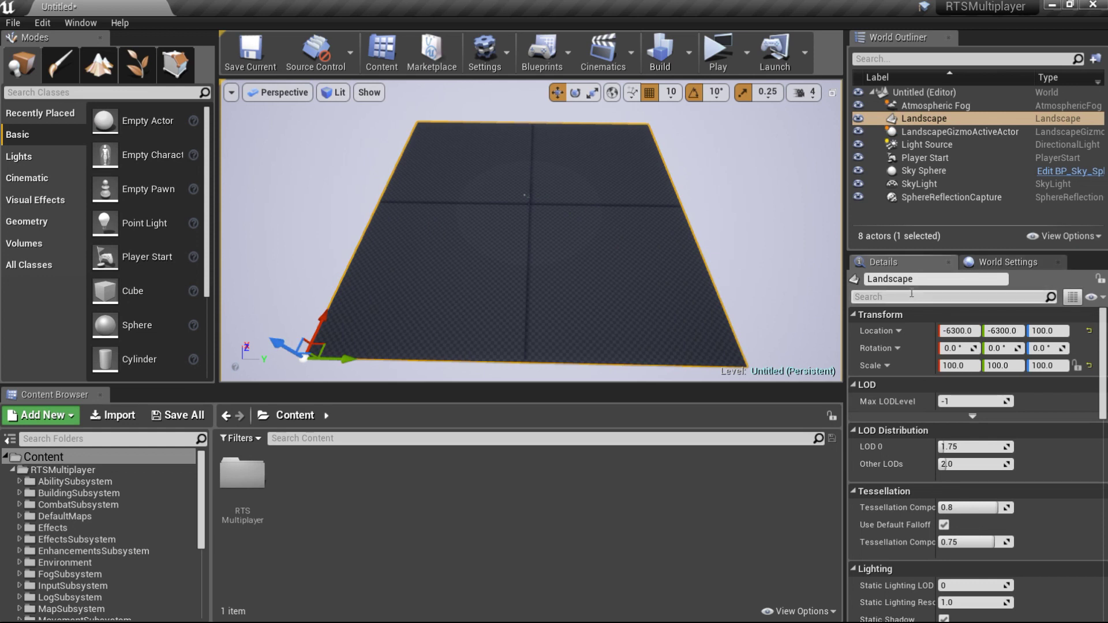
left_click(911, 296)
type("material")
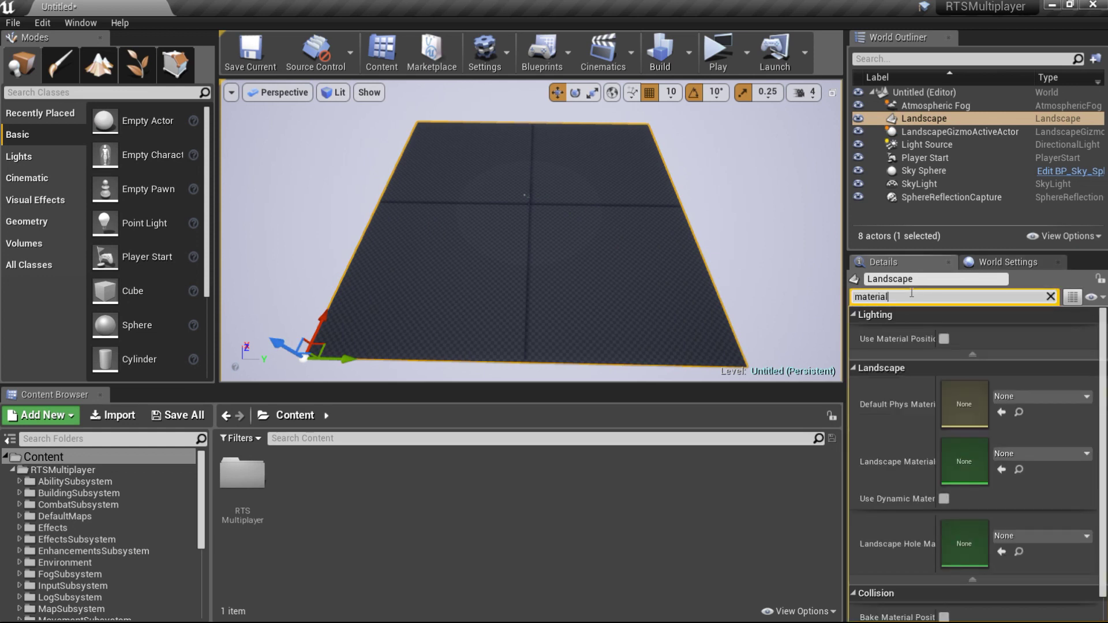
left_click(1018, 455)
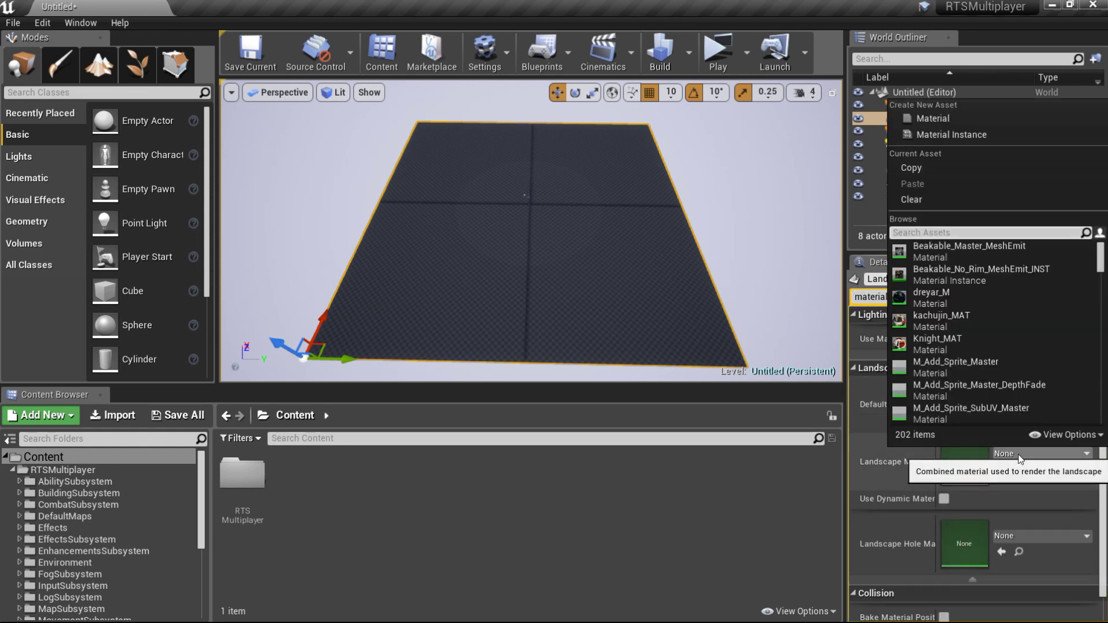
type("MI_LAnd")
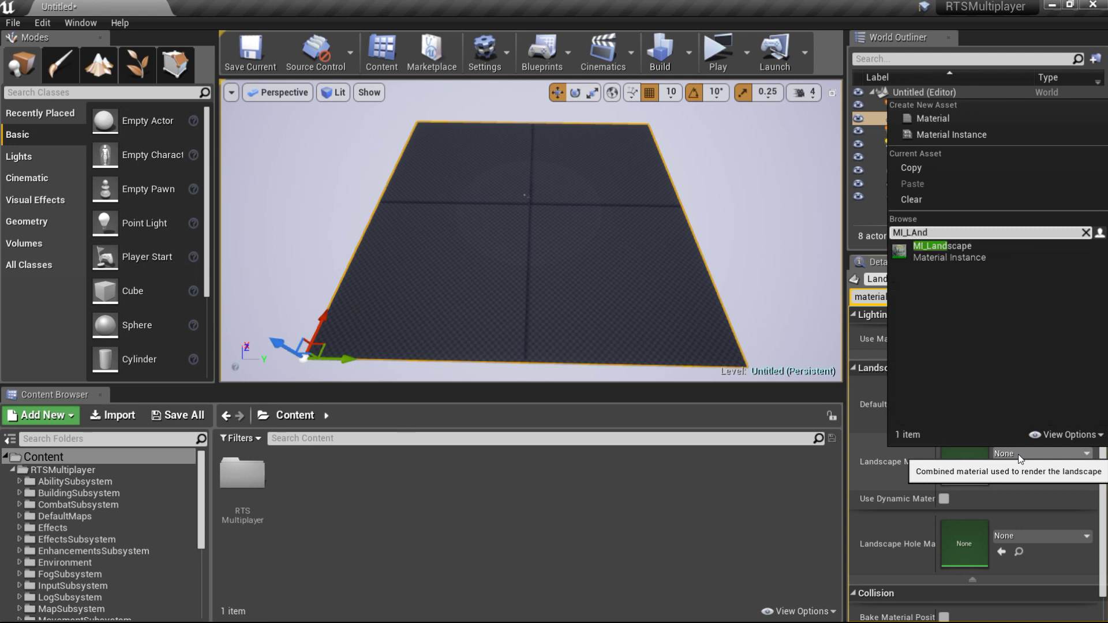
left_click(980, 254)
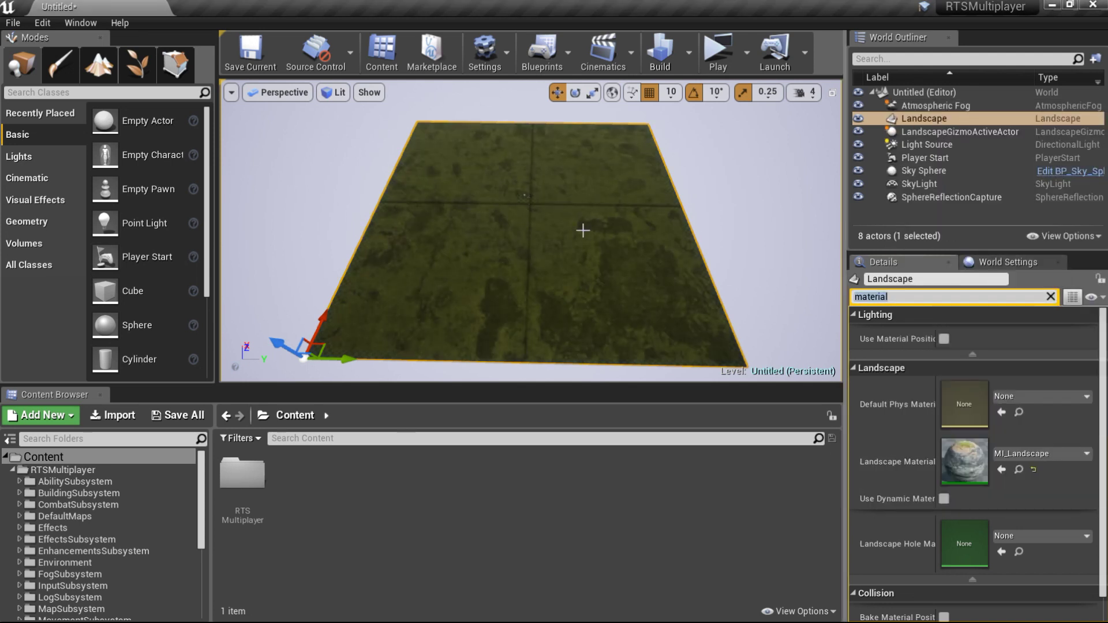
scroll(581, 246, "up", 2)
left_click(660, 53)
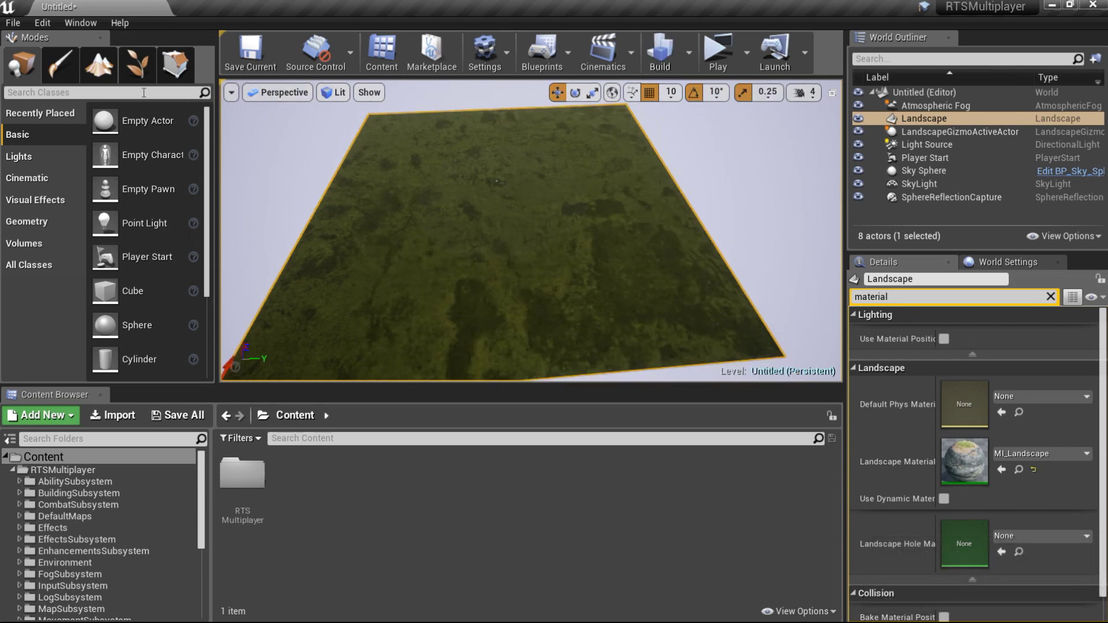
- Sculpt raised terrain along all the landscape's edges and a taller mound inside near one corner
left_click(98, 63)
left_click(67, 104)
left_click(109, 104)
right_click_drag(400, 186, 404, 283)
mouse_move(404, 289)
left_mouse_down()
mouse_move(393, 254)
mouse_move(479, 259)
mouse_move(404, 254)
mouse_move(427, 174)
left_mouse_up()
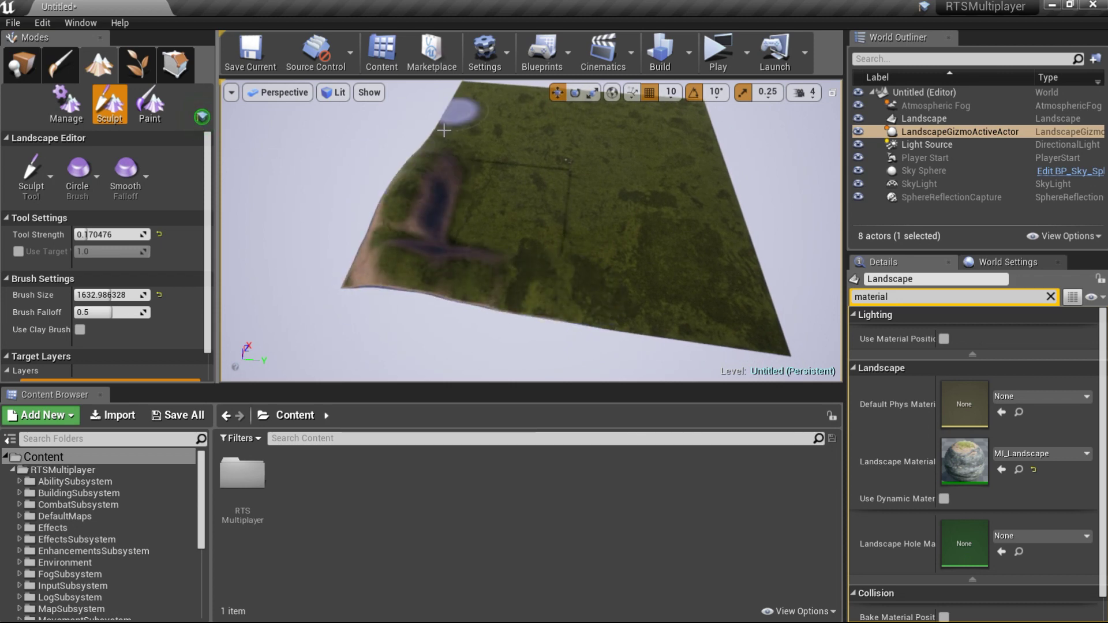
right_click_drag(428, 173, 499, 144)
mouse_move(499, 144)
left_mouse_down()
mouse_move(638, 185)
mouse_move(668, 208)
left_mouse_up()
right_click_drag(667, 208, 539, 229)
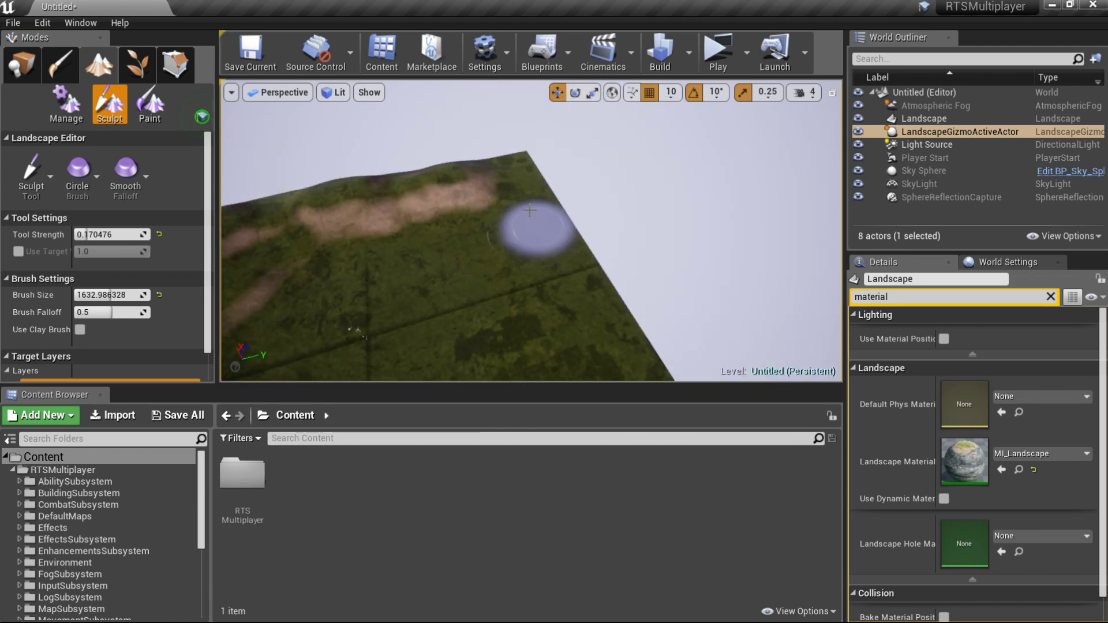
right_click_drag(473, 202, 485, 295)
scroll(461, 231, "down", 2)
mouse_move(444, 213)
left_mouse_down()
mouse_move(395, 185)
mouse_move(461, 225)
left_mouse_up()
scroll(611, 251, "down", 1)
left_click_drag(511, 317, 645, 274)
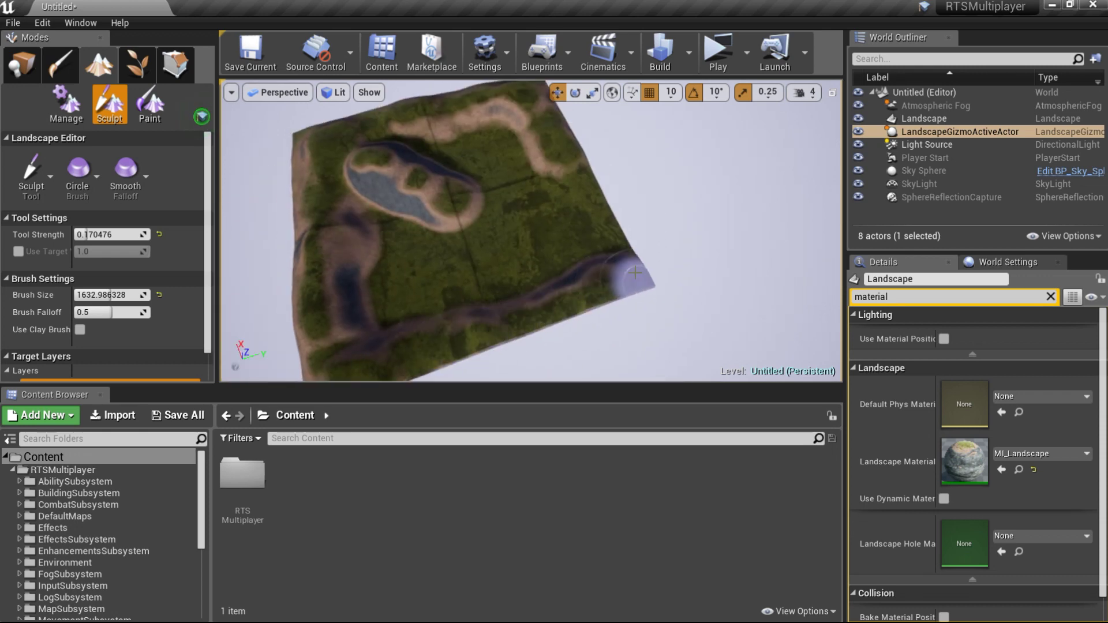
mouse_move(577, 173)
right_mouse_down()
mouse_move(532, 156)
mouse_move(590, 248)
right_mouse_up()
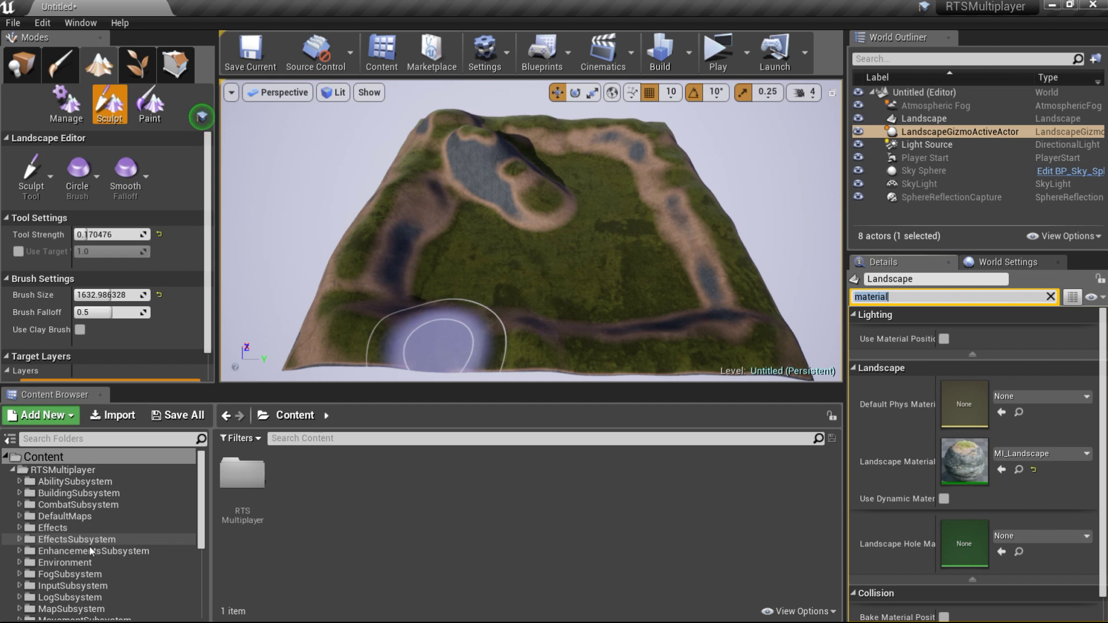
- Place an InvisibleWall from the Environment Blueprints folder on the landscape and select it for editing
left_click(65, 563)
double_click(242, 476)
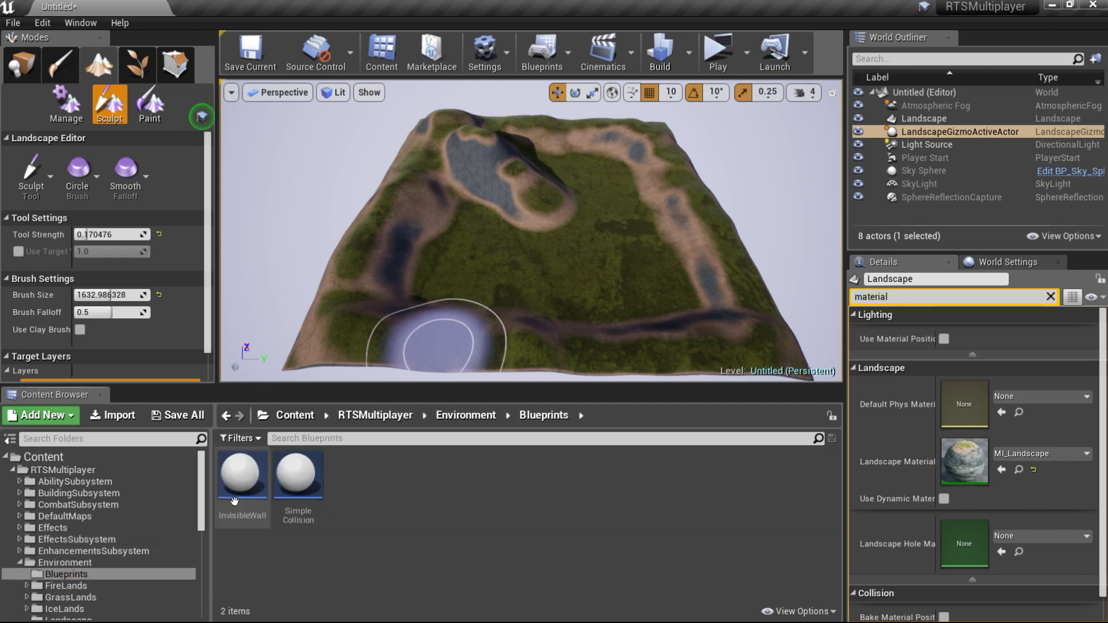
left_click_drag(239, 495, 536, 298)
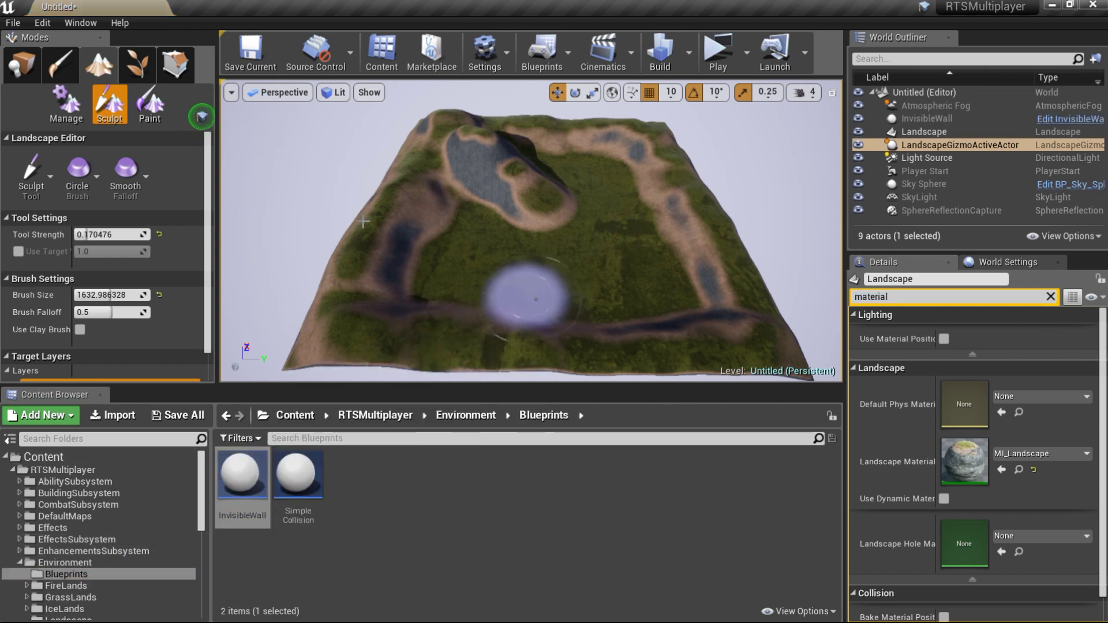
left_click(27, 61)
left_click(927, 118)
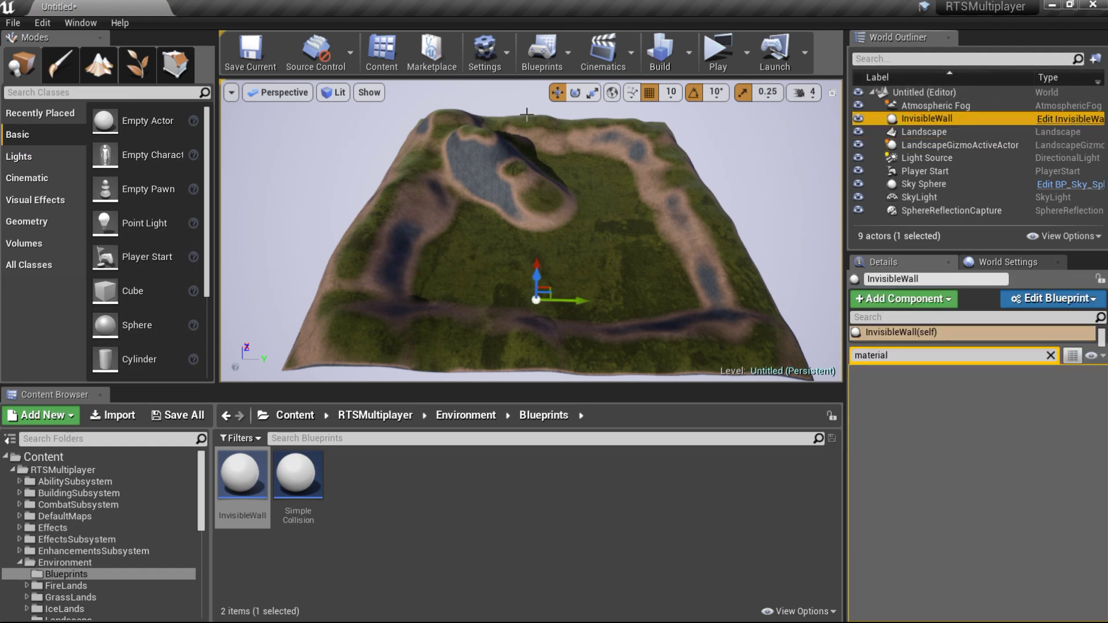
- In the Top view, align the invisible wall with one landscape edge and stretch it along that edge
left_click(282, 92)
left_click(279, 143)
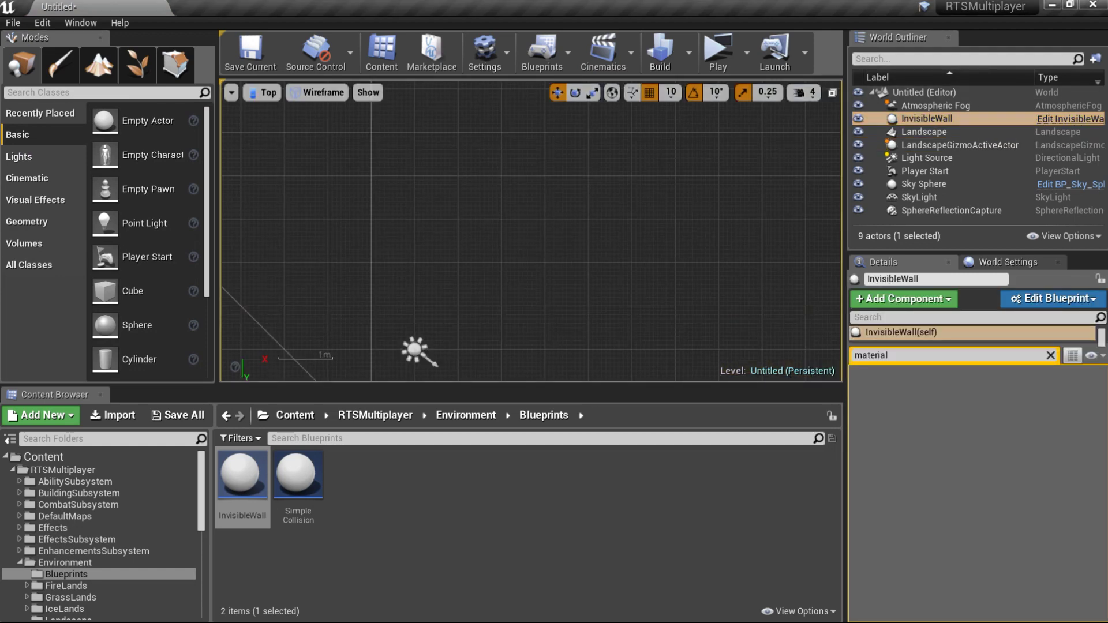
key("f")
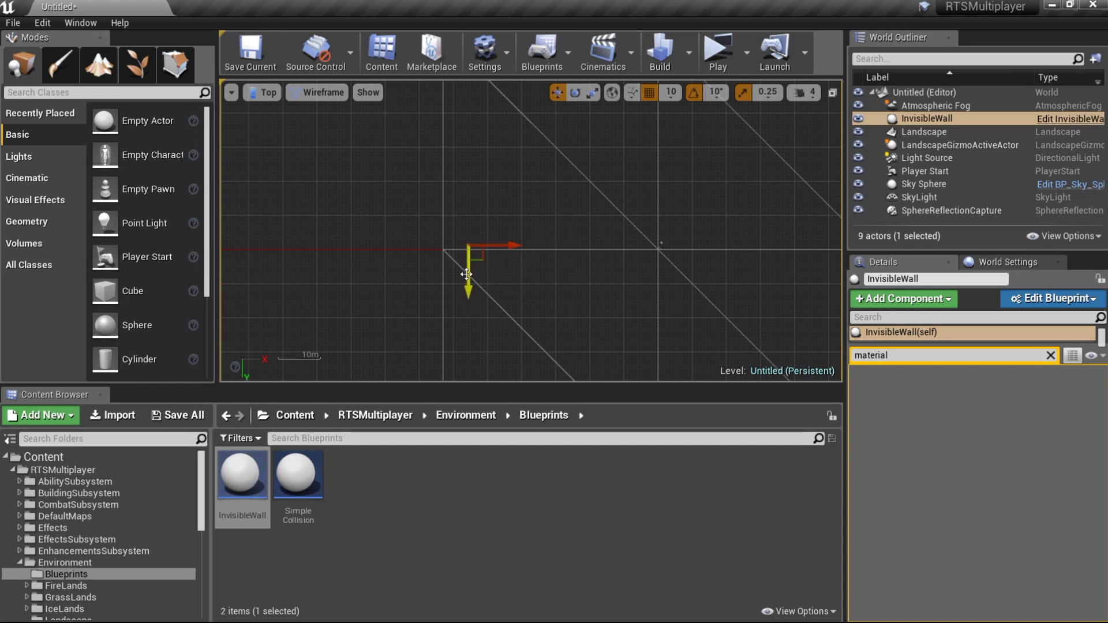
scroll(468, 279, "down", 3)
key("r")
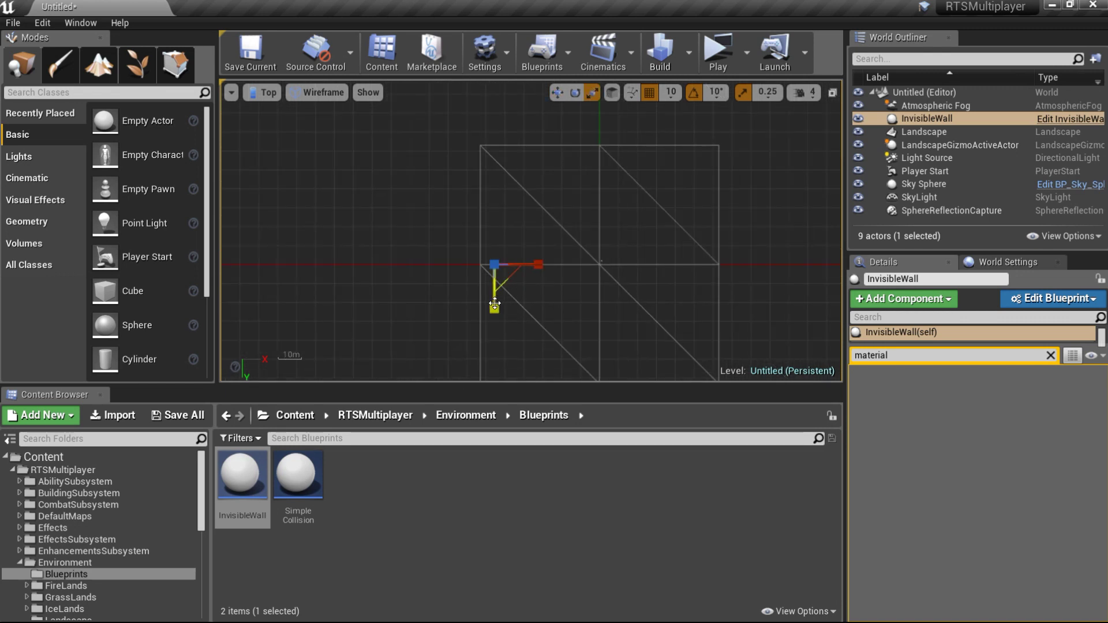
key("w")
right_click_drag(534, 261, 467, 217)
- Duplicate the invisible wall three times, rotating and moving the copies to enclose the other sides of the landscape
left_click_drag(466, 221, 588, 220, "alt")
key("e")
left_click_drag(594, 259, 531, 363)
key("w")
key("ctrl+w")
- In the Perspective view, adjust the height of the four invisible walls so they rise well above the terrain
key("alt+g")
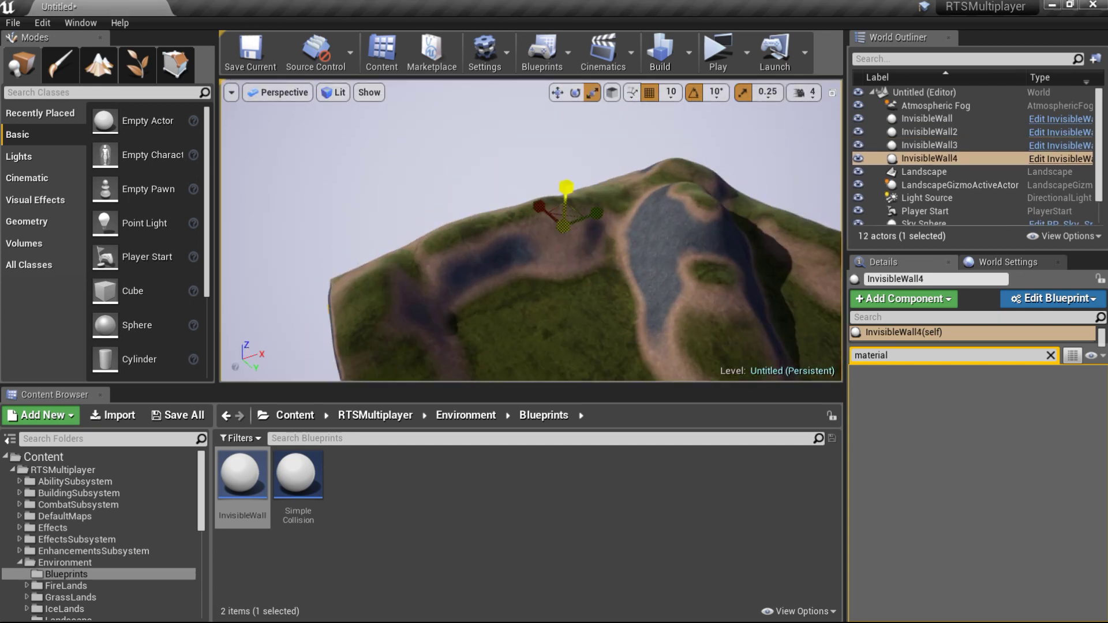
key("r")
double_click(929, 132)
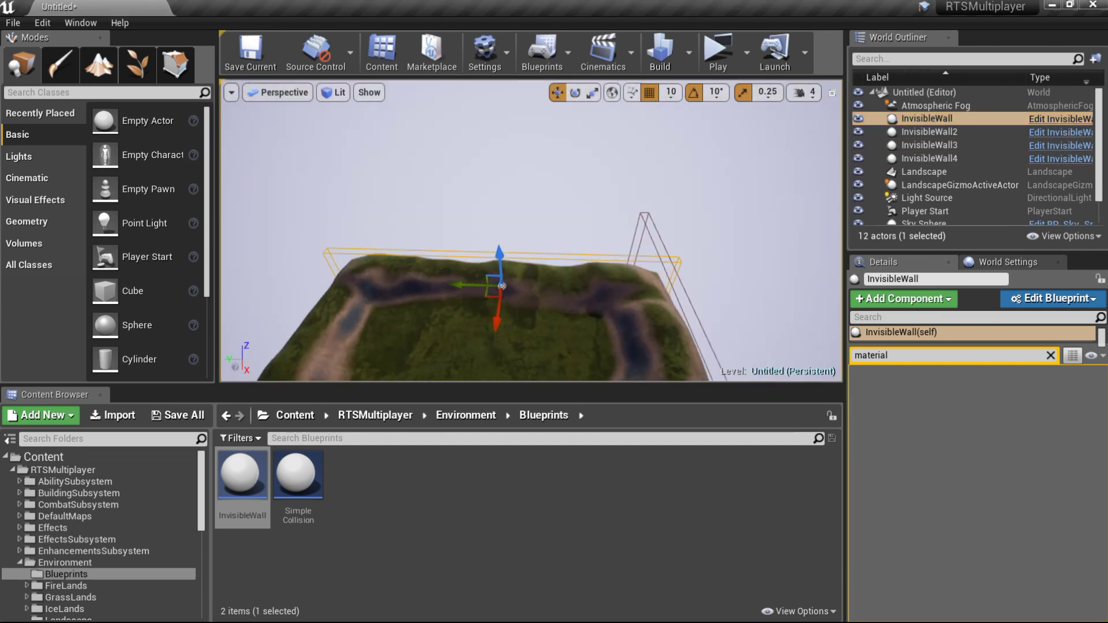
left_click_drag(548, 217, 496, 202)
double_click(949, 144)
left_click_drag(578, 208, 563, 156, "alt")
right_click_drag(568, 201, 568, 173)
left_click_drag(554, 188, 727, 188, "alt")
left_click(554, 188)
double_click(927, 118)
left_click_drag(554, 219, 726, 220, "alt")
left_click_drag(535, 230, 707, 199)
double_click(928, 132)
left_click(581, 198)
left_click_drag(579, 211, 578, 173)
key("w")
mouse_move(577, 196)
right_mouse_down()
mouse_move(565, 222)
mouse_move(592, 206)
right_mouse_up()
- Place a LevelCornerPoint from the FogSubsystem Blueprints folder on the landscape
scroll(118, 537, "down", 4)
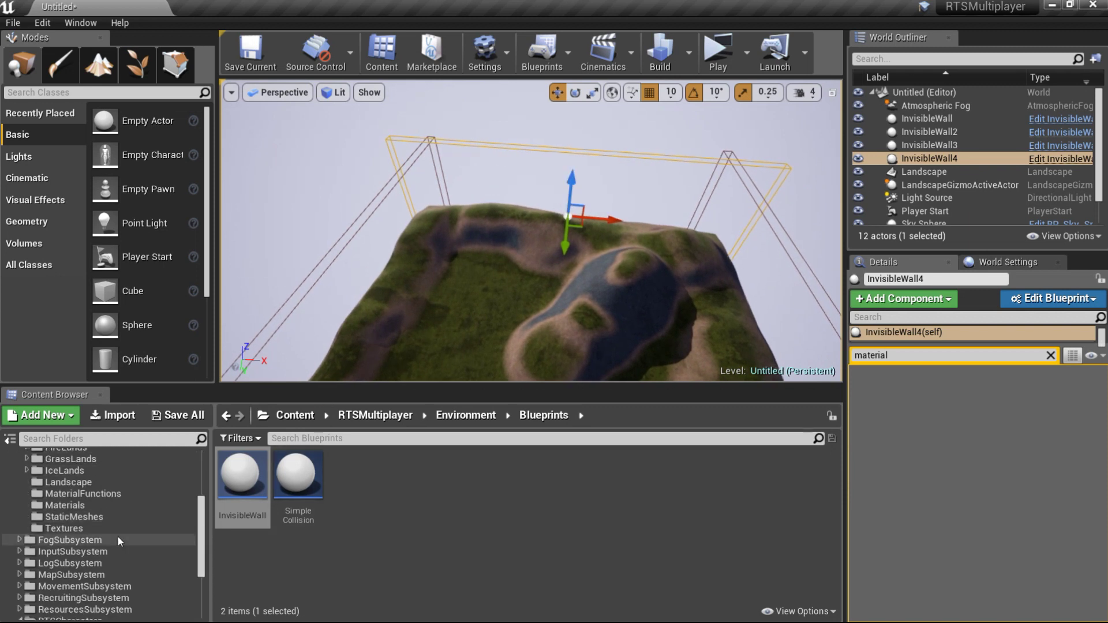
left_click(77, 543)
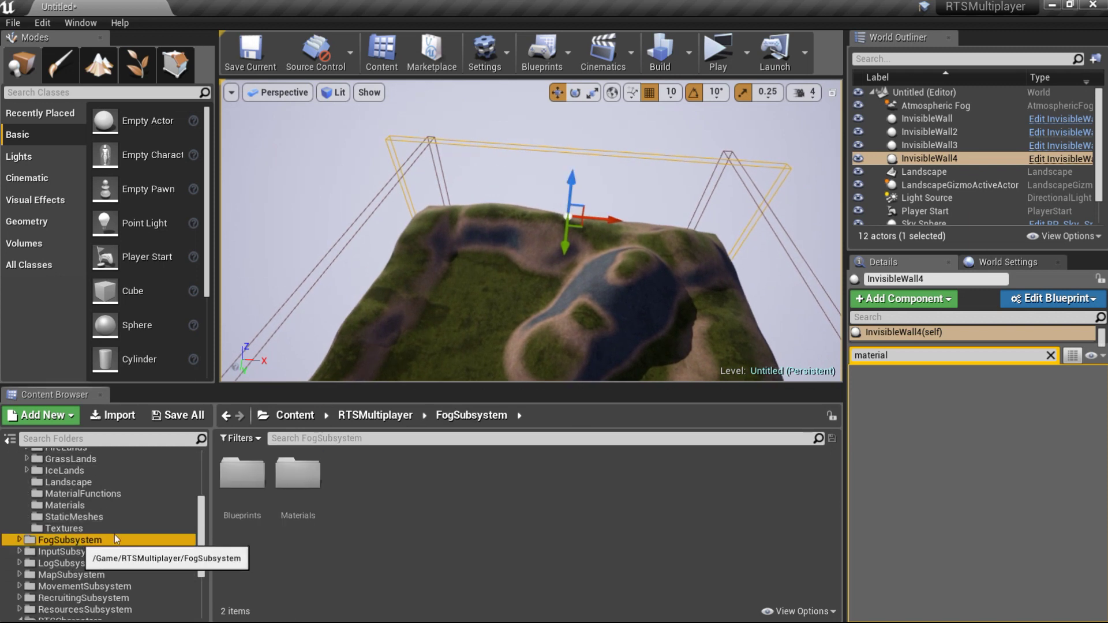
double_click(240, 470)
right_click_drag(462, 243, 459, 309)
left_click_drag(468, 483, 481, 329)
- In the Top view, move the level corner point to the landscape's lower-left corner
left_click(283, 95)
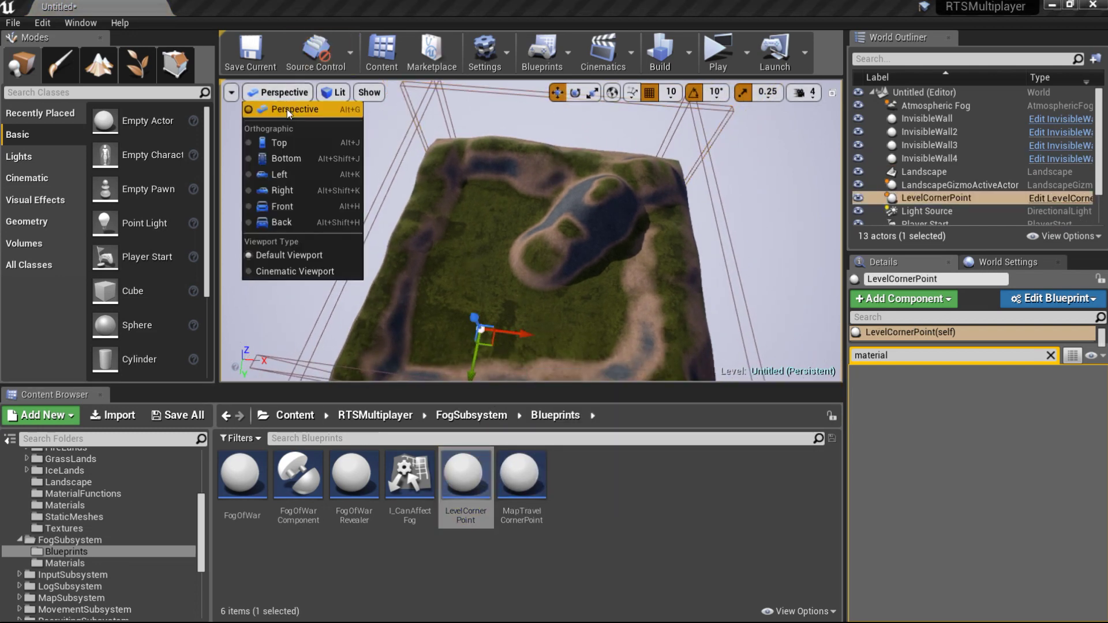
left_click(296, 142)
right_click_drag(667, 215, 690, 222)
scroll(568, 265, "up", 4)
right_click_drag(567, 264, 660, 195)
scroll(490, 311, "up", 5)
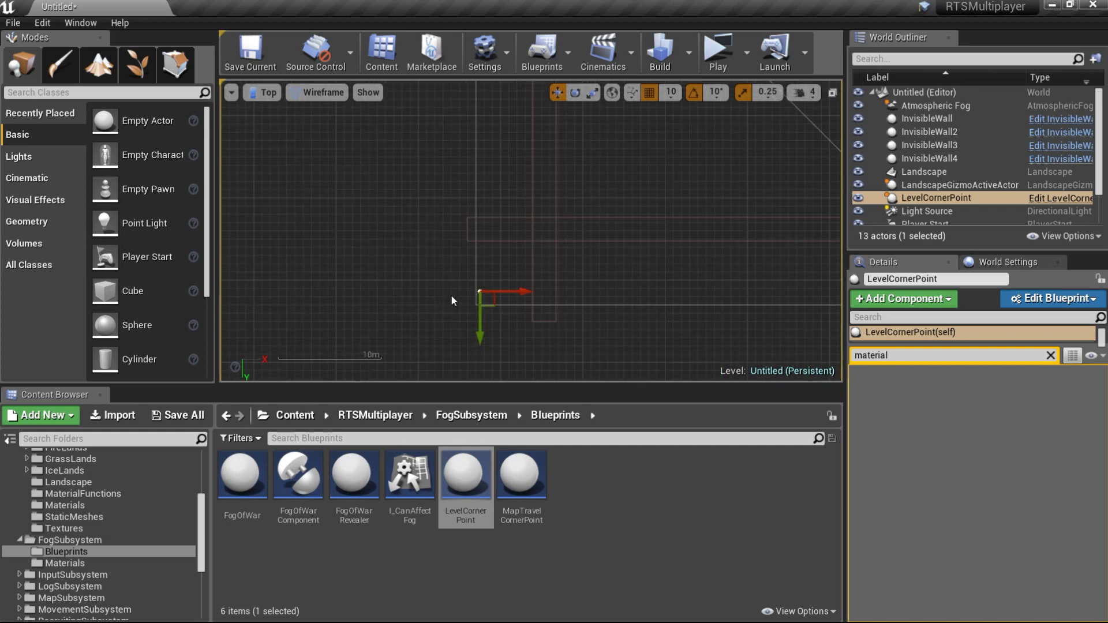
- Duplicate the level corner point and move the copy to the landscape's diagonally opposite, upper-right corner
scroll(613, 235, "down", 7)
right_click_drag(705, 173, 386, 325)
scroll(387, 324, "down", 2)
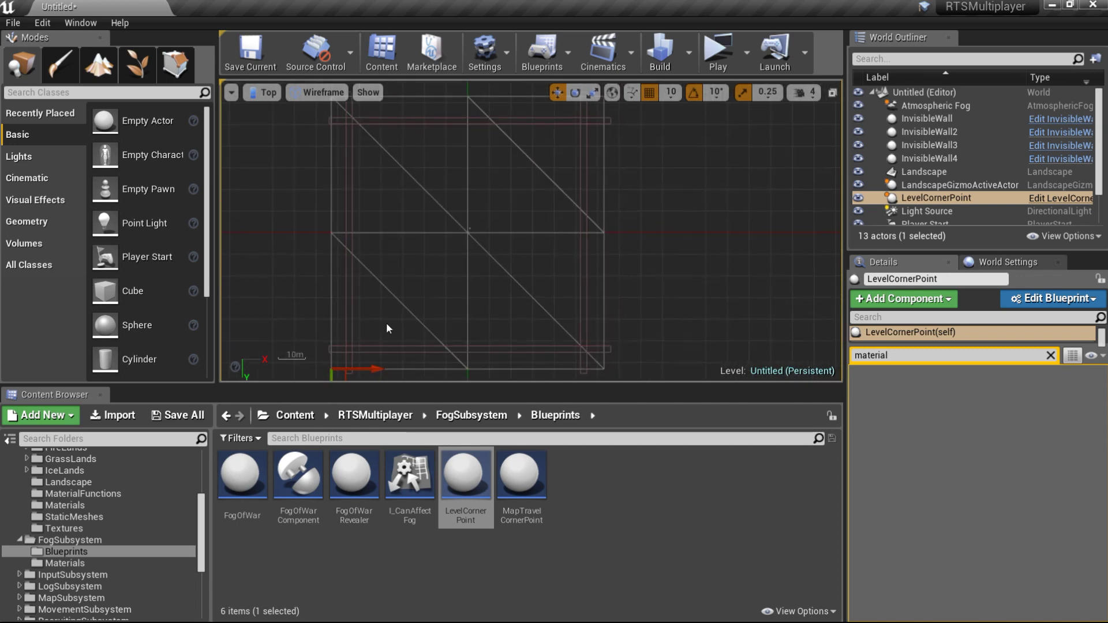
left_click_drag(352, 371, 466, 371, "alt")
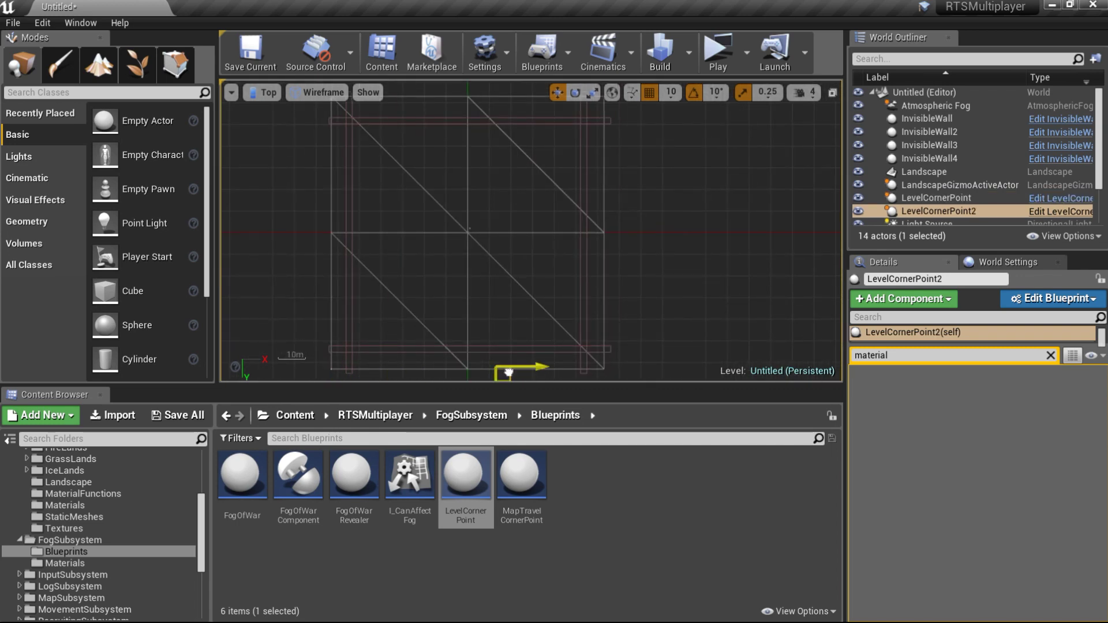
scroll(508, 372, "up", 2)
scroll(584, 207, "up", 5)
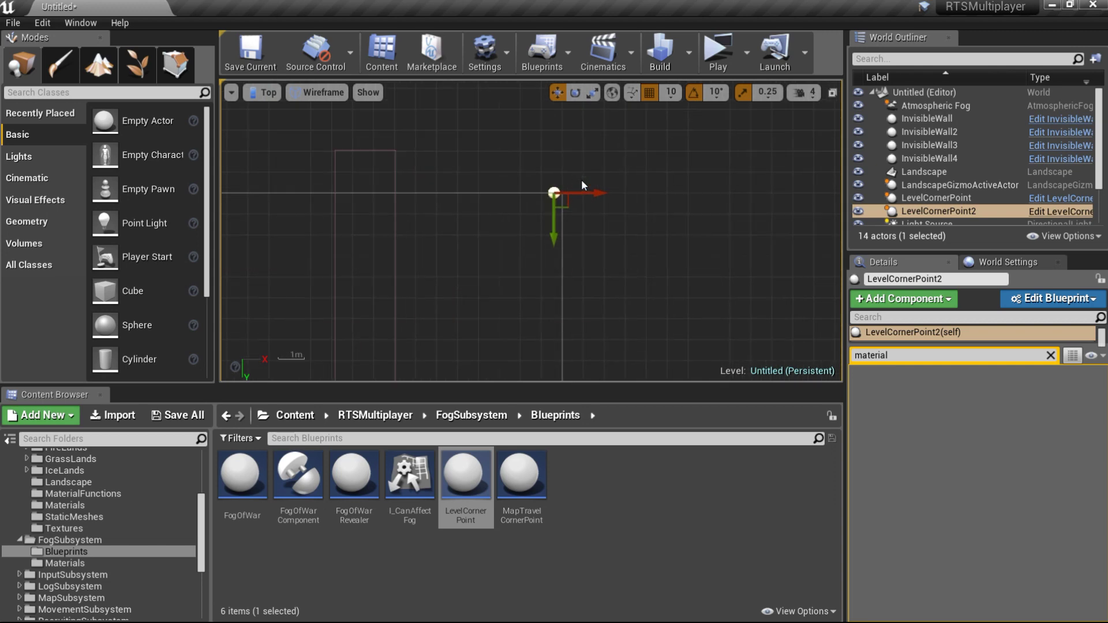
- Place a MapTravelCornerPoint where the invisible walls meet near the landscape's lower-left corner
scroll(574, 205, "down", 10)
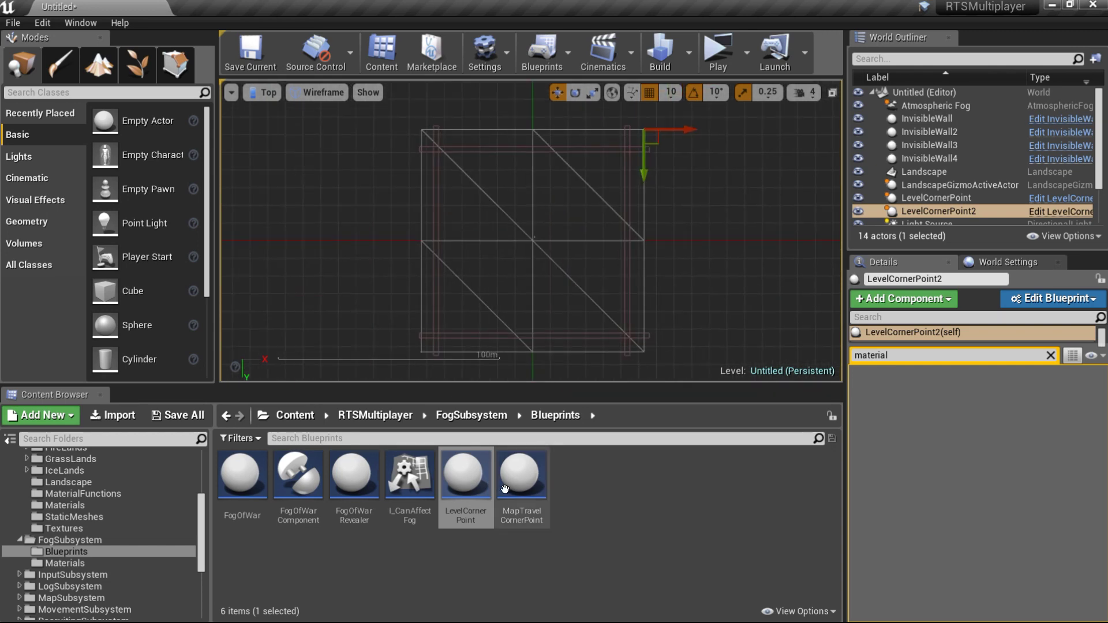
left_click_drag(521, 476, 466, 327)
scroll(467, 326, "up", 4)
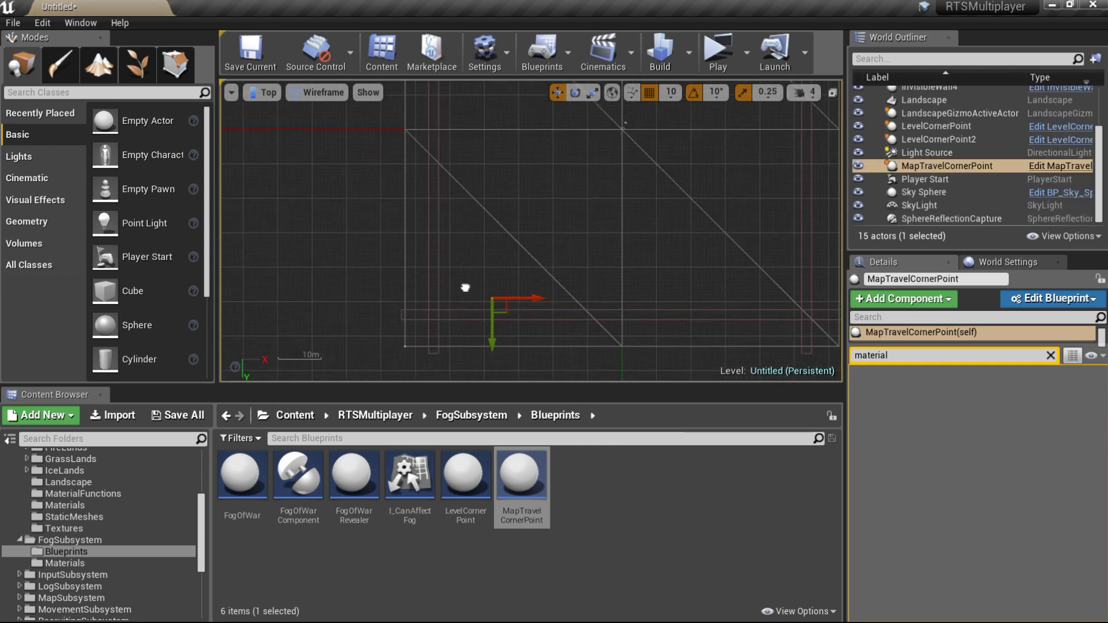
scroll(468, 330, "up", 4)
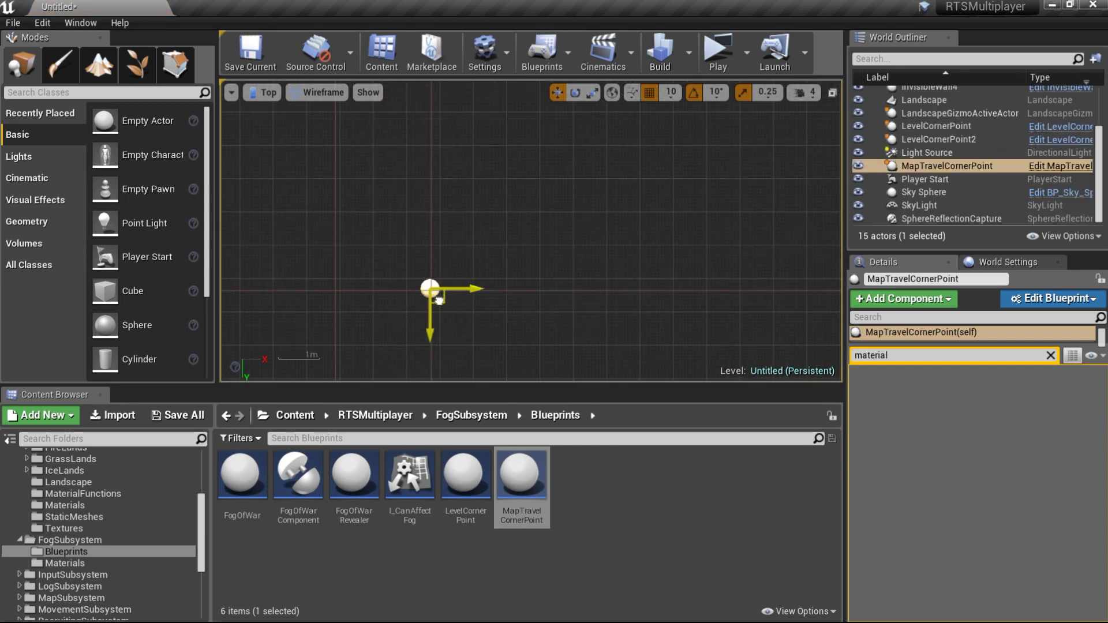
- Duplicate the map travel corner point and move the copy to the diagonally opposite, upper-right intersection of the invisible walls
scroll(550, 205, "down", 10)
right_click_drag(606, 182, 488, 291)
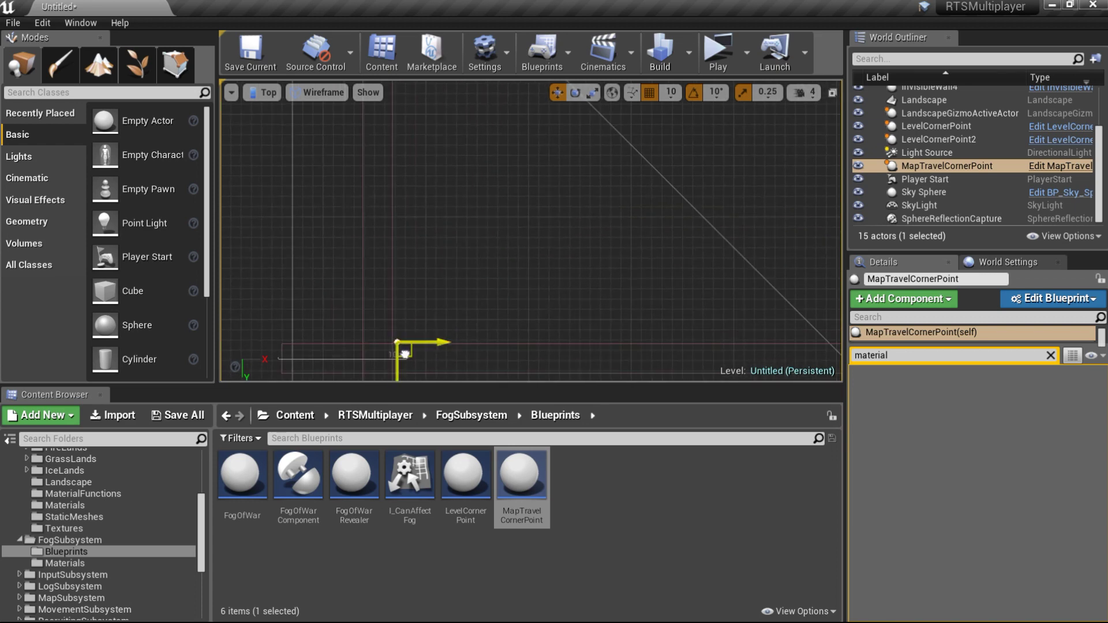
scroll(402, 354, "up", 4)
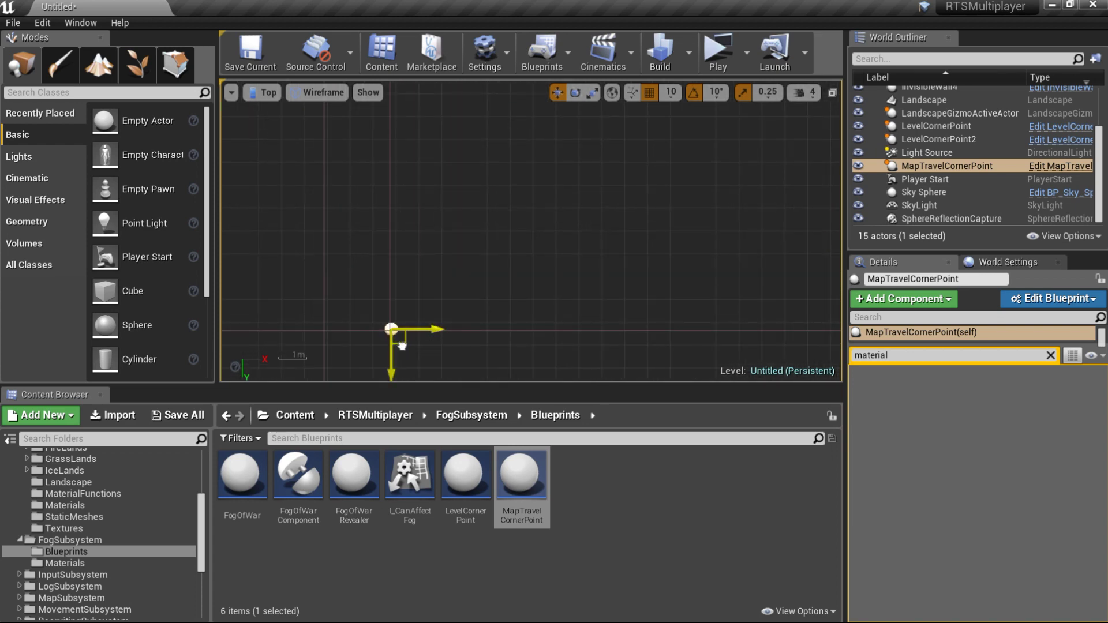
scroll(463, 303, "down", 12)
right_click_drag(586, 218, 435, 320)
scroll(435, 319, "down", 4)
left_click_drag(403, 349, 668, 169, "alt")
right_click_drag(433, 295, 270, 447)
scroll(511, 315, "up", 4)
scroll(629, 216, "down", 4)
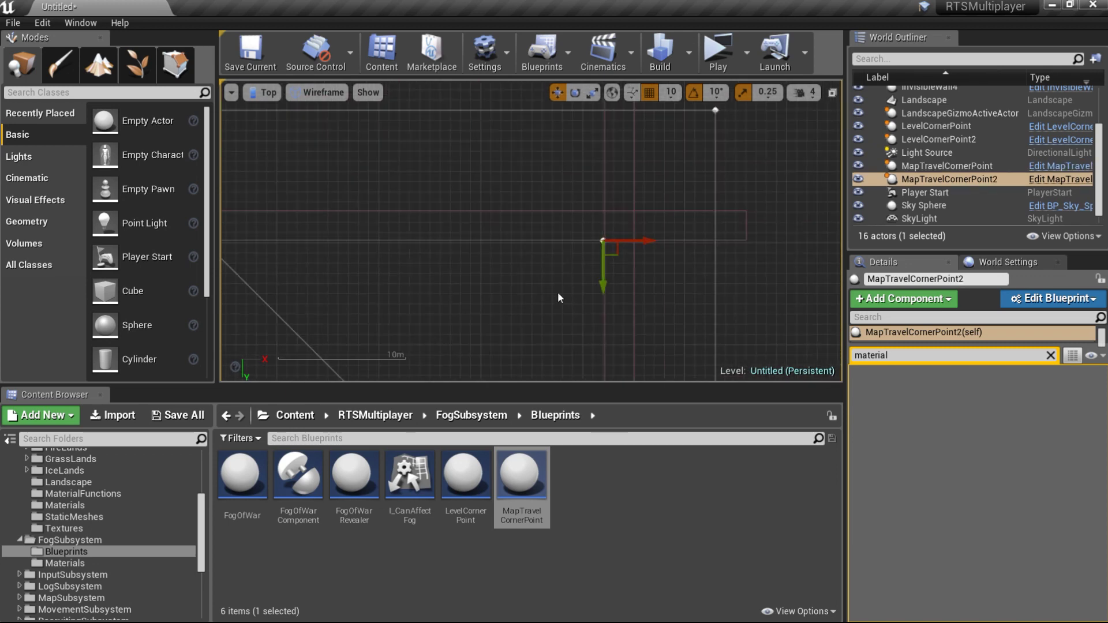
- Save the level in RTSMultiplayer/DefaultMaps as TutorialSeriesMap, replacing the existing map
left_click(250, 51)
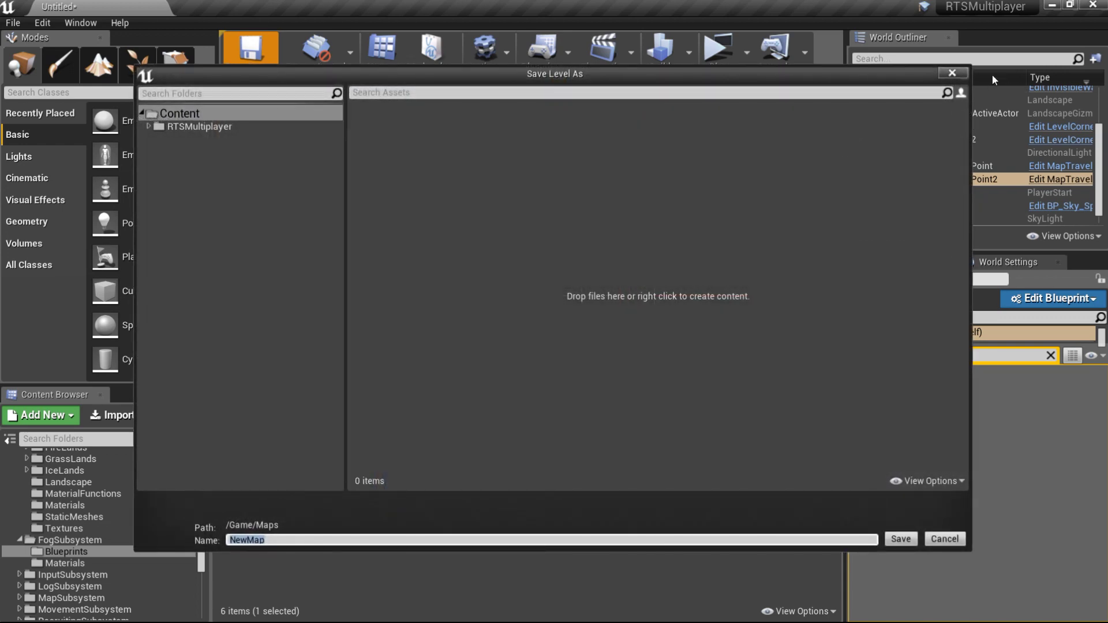
left_click(199, 126)
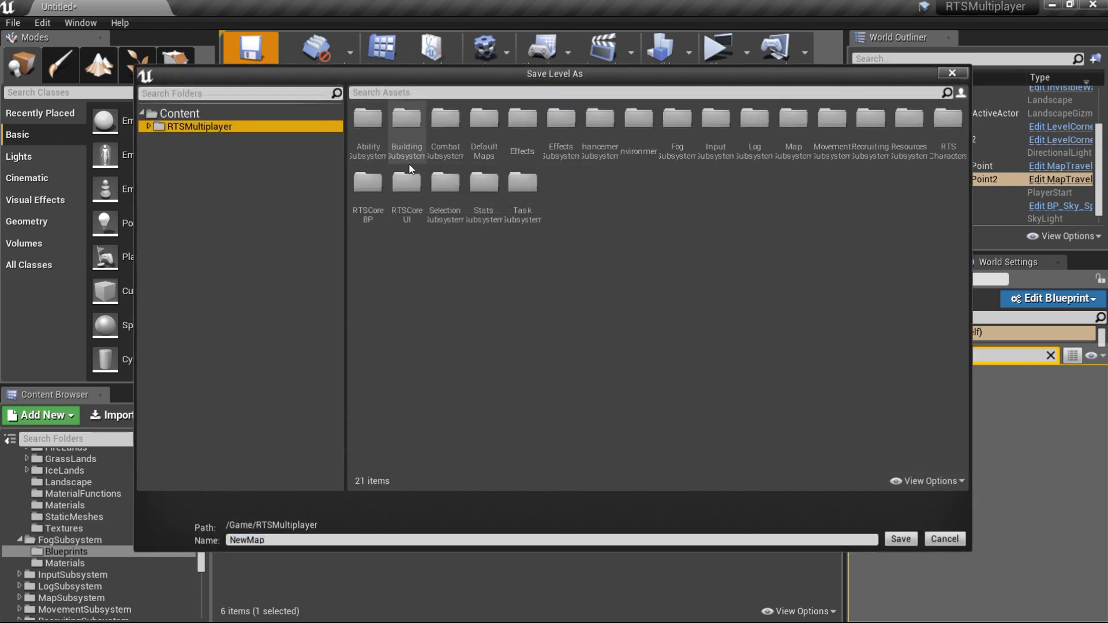
double_click(490, 146)
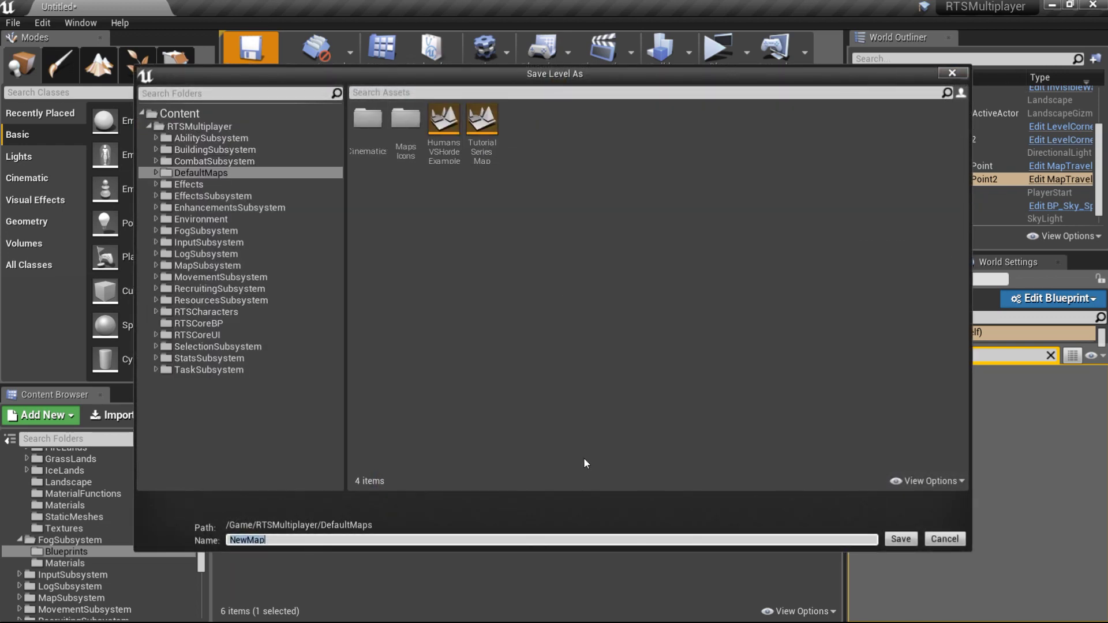
left_click(481, 123)
left_click(900, 539)
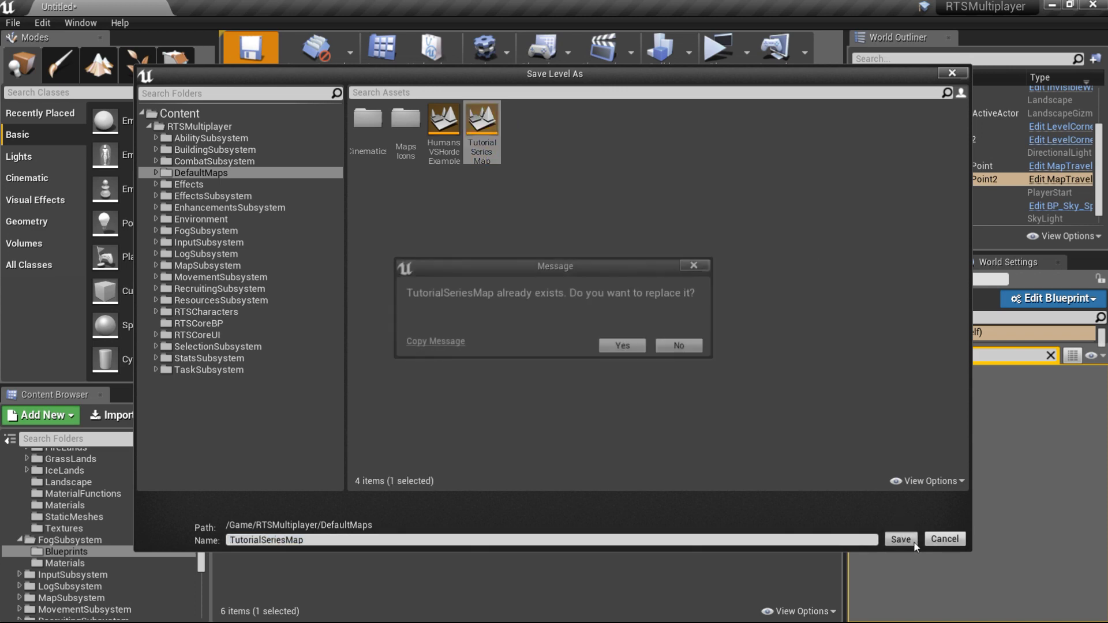
left_click(633, 346)
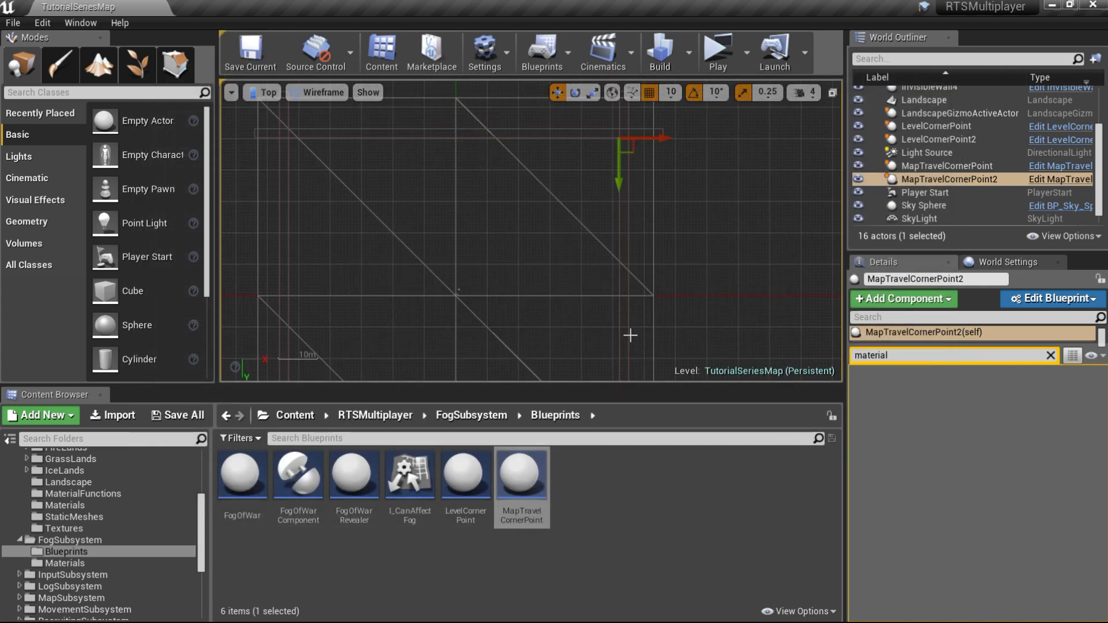
- Return to the Perspective view and place a FogOfWar blueprint on the landscape
left_click(263, 93)
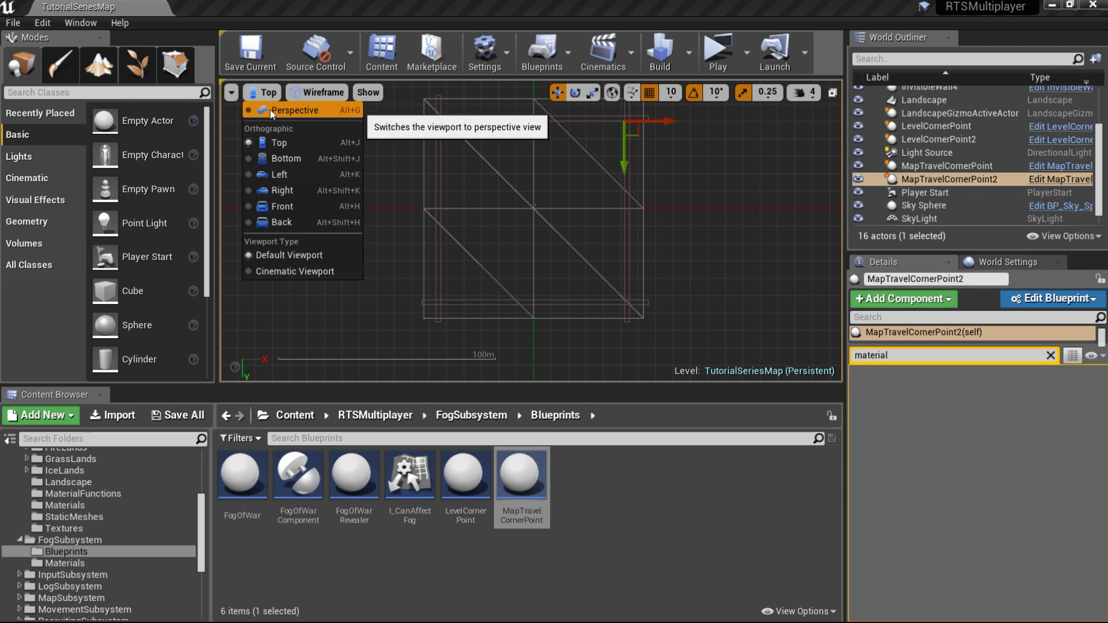
left_click(270, 110)
left_click_drag(610, 256, 497, 360)
left_click_drag(241, 478, 509, 271)
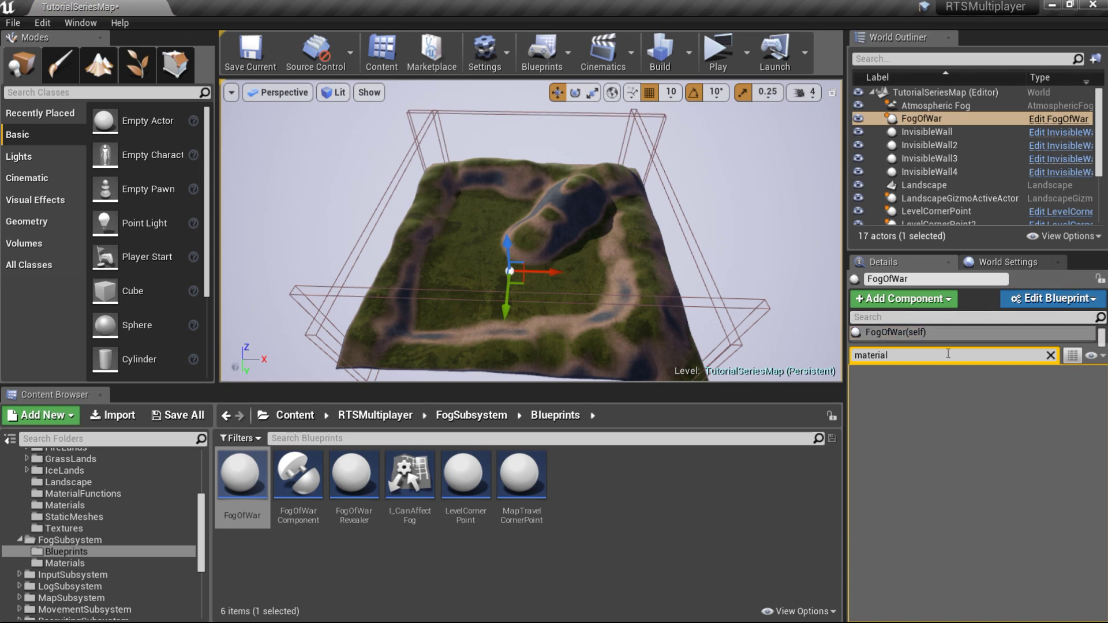
- Set the FogOfWar actor's X and Y location to 0 and raise it to about Z 1360
left_click(1050, 356)
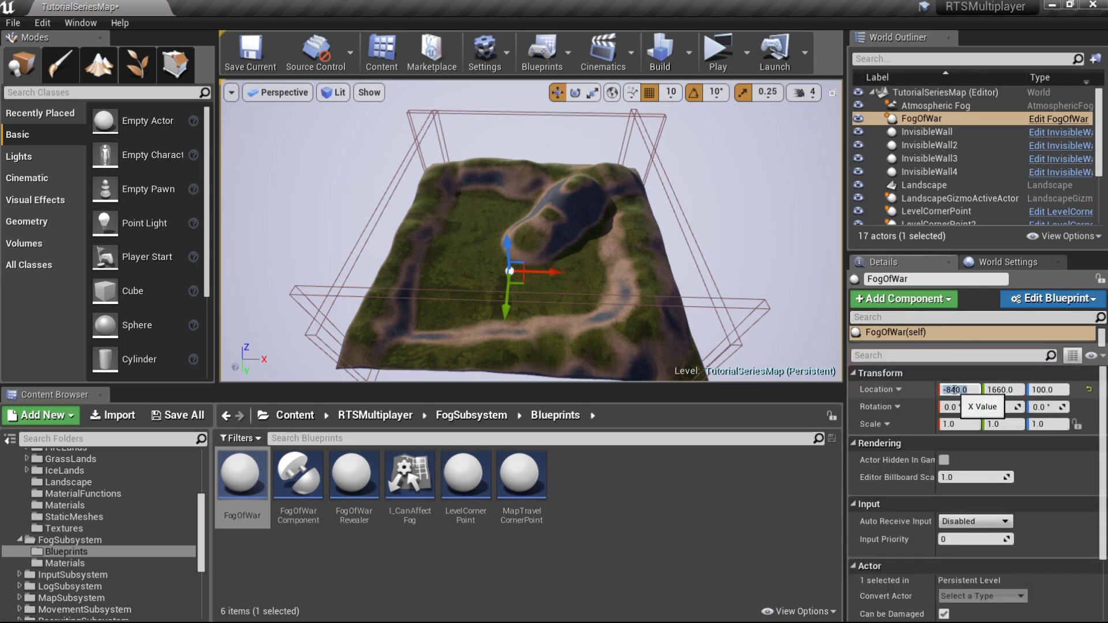
left_click(1004, 389)
type("0")
key("Return")
right_click_drag(634, 260, 556, 259)
left_click_drag(556, 257, 556, 215)
right_click_drag(556, 215, 508, 231)
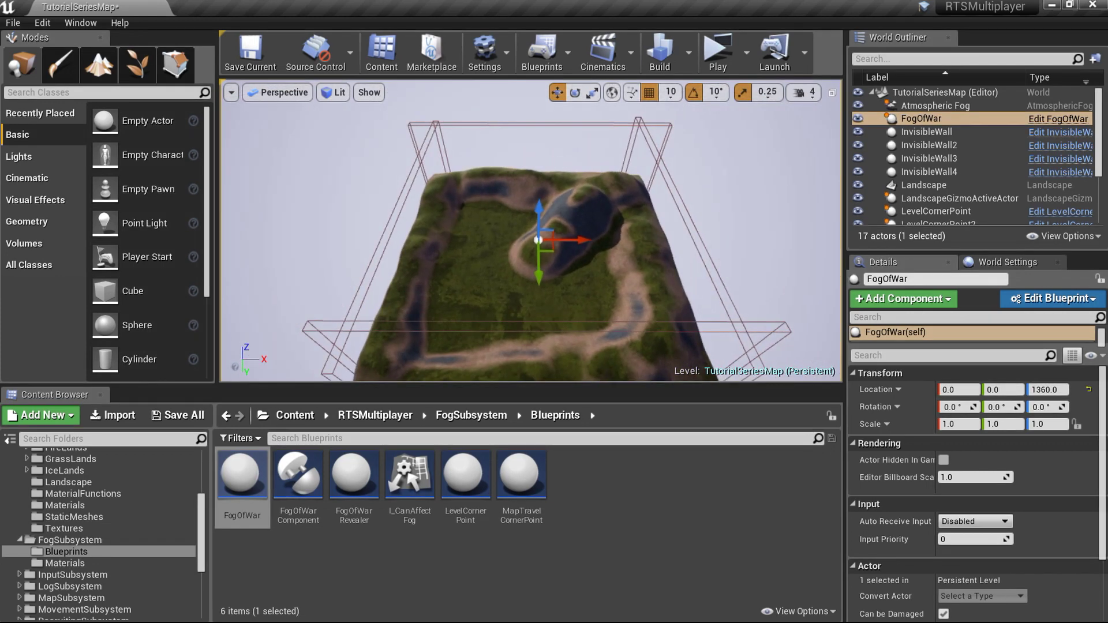
scroll(530, 231, "up", 1)
- Find the Scene Capture 2D actor with the search term 2d and place it on the landscape
left_click(107, 92)
type("2d")
left_click_drag(126, 153, 526, 292)
key("f")
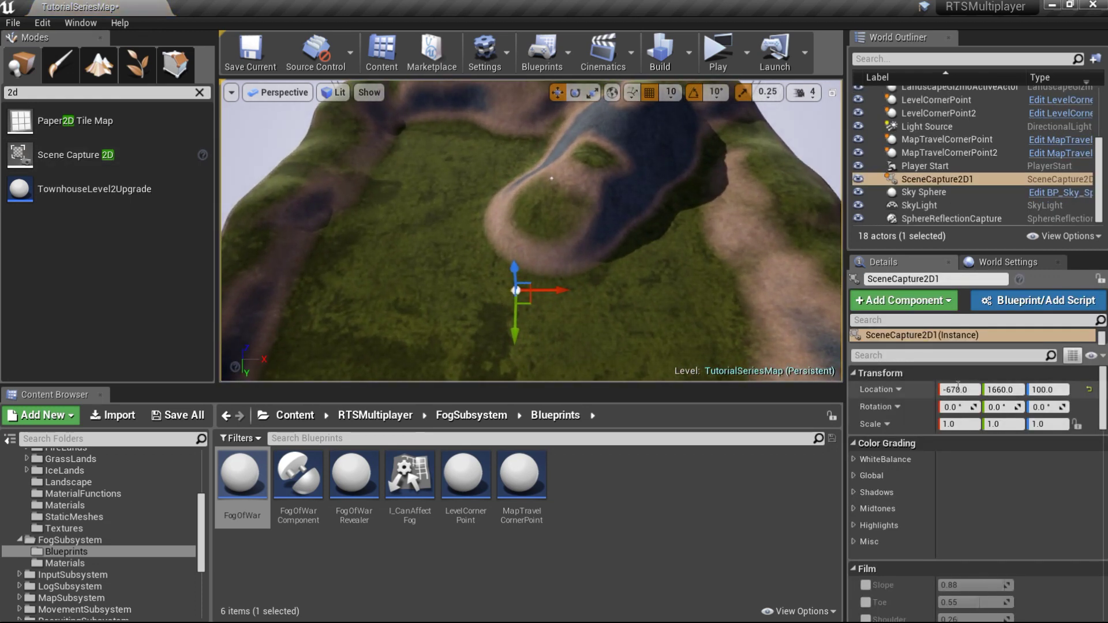
- Set the scene capture's X and Y location to 0 and raise it to about Z 4880
type("0")
key("Return")
type("0")
key("Return")
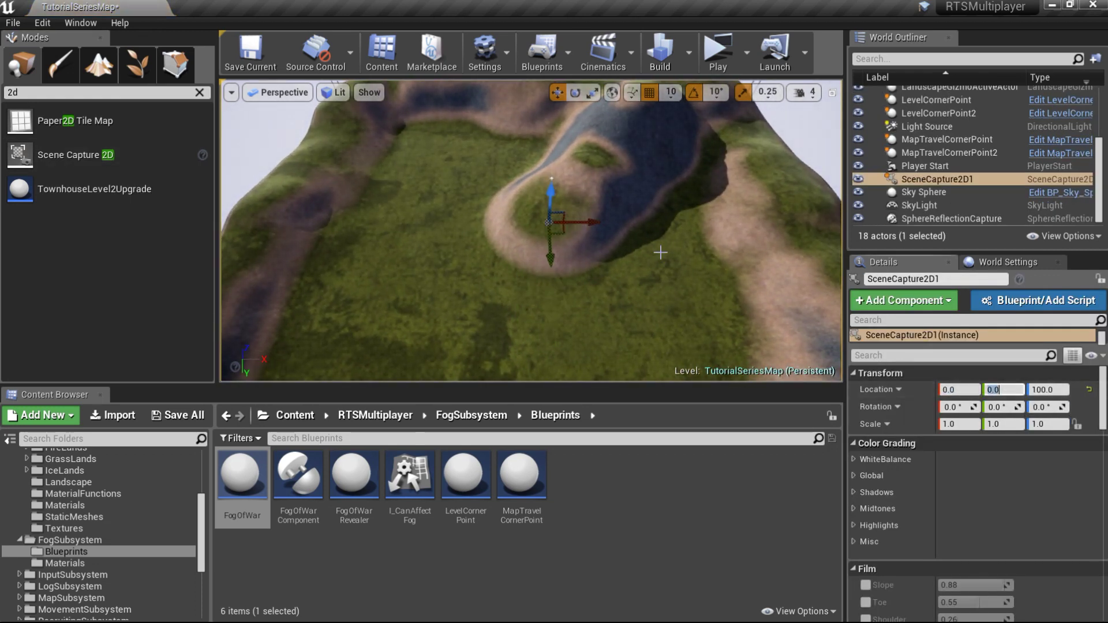
left_click_drag(551, 181, 550, 86)
mouse_move(532, 115)
right_mouse_down()
mouse_move(532, 86)
mouse_move(531, 114)
right_mouse_up()
key("f")
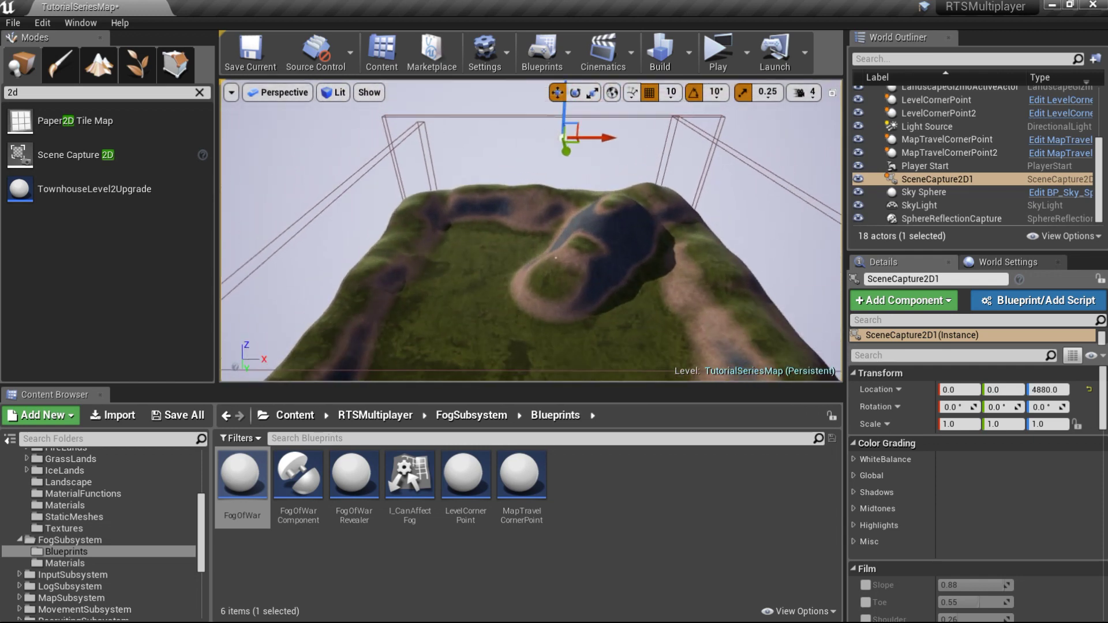
- Set the scene capture's projection type to Orthographic with an ortho width of 14000
type("proejc")
key("BackSpace")
key("BackSpace")
type("j")
left_click(960, 412)
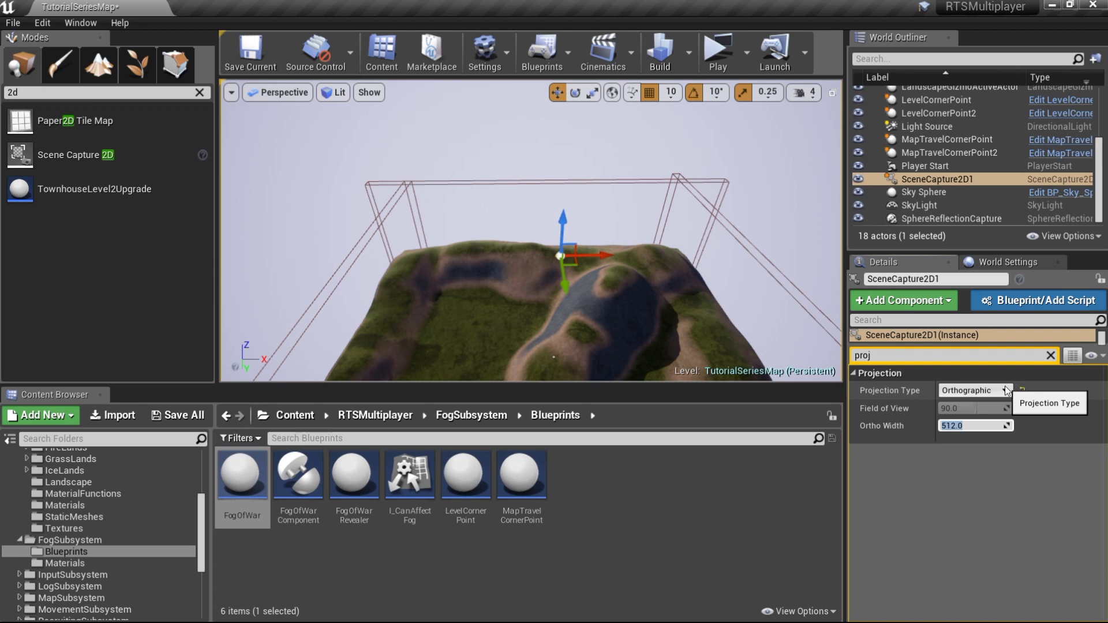
right_click_drag(541, 236, 482, 287)
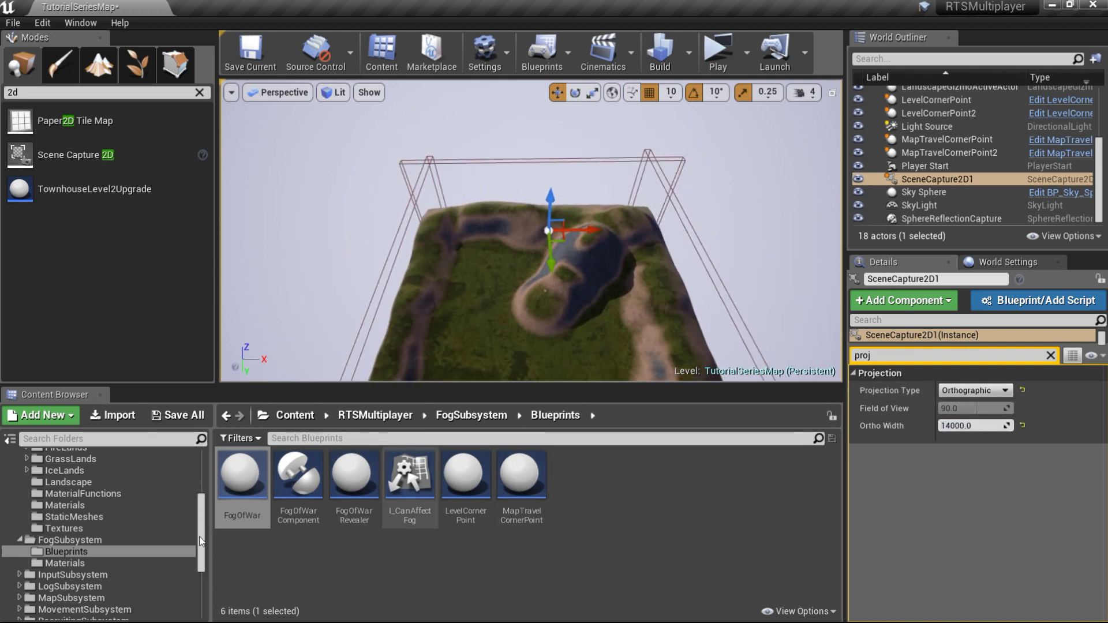
- Create a render target named MapRenderTarget in the root Content folder
scroll(117, 531, "up", 5)
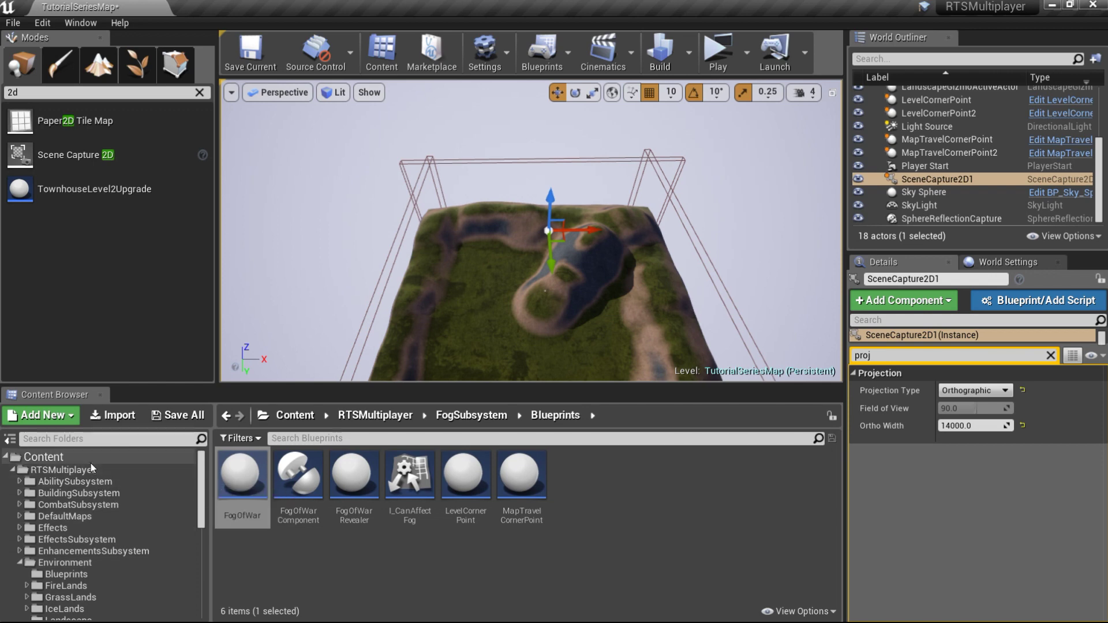
left_click(137, 469)
left_click(139, 454)
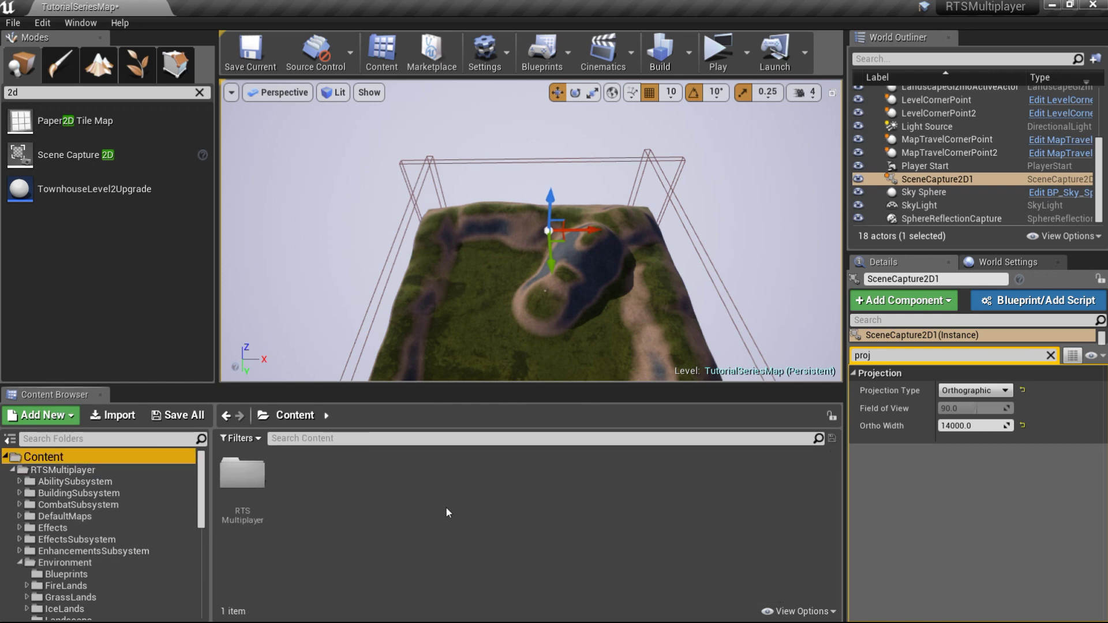
right_click(445, 508)
mouse_move(484, 477)
left_click(641, 539)
type("MapRenderTarget")
key("Return")
- Set MapRenderTarget's size to 2048 by 2048, save the asset and close its editor
double_click(308, 484)
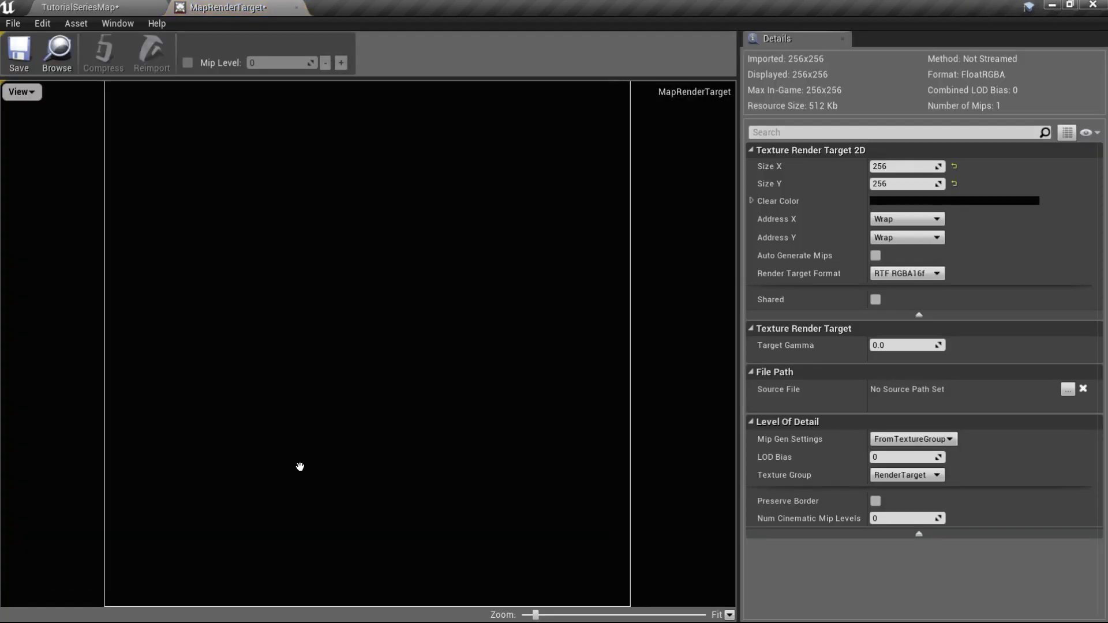
left_click(905, 165)
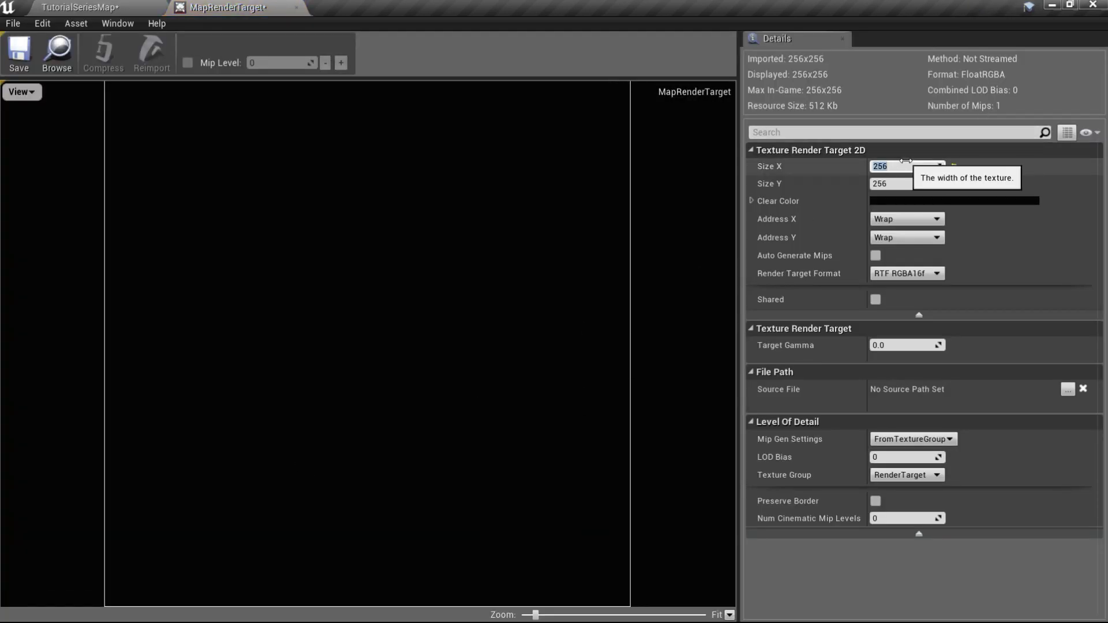
type("2048")
key("Tab")
type("2")
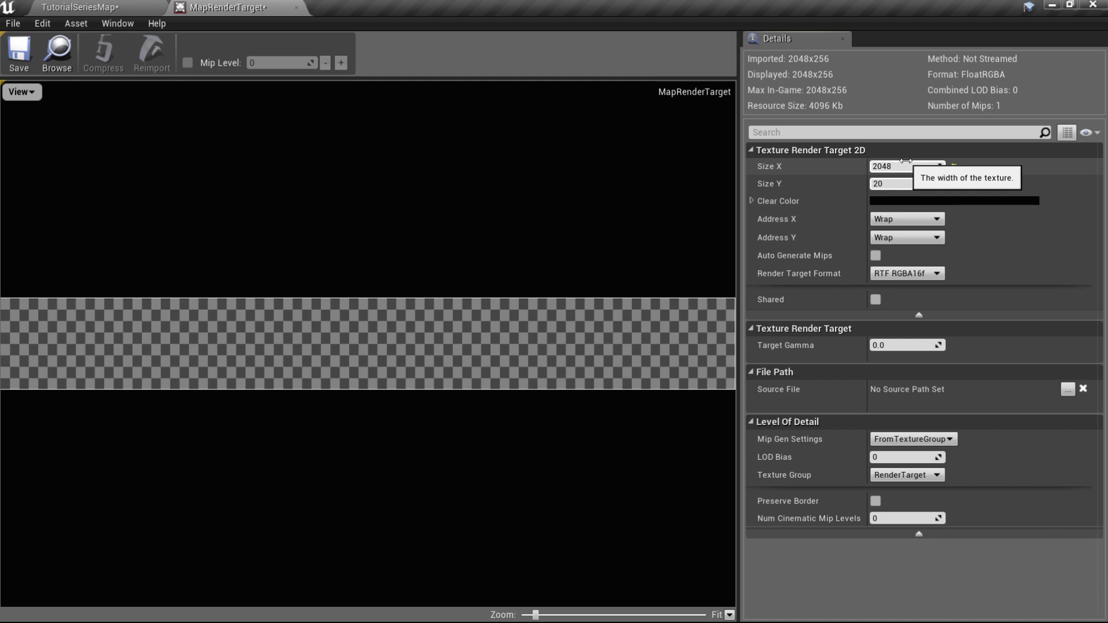
type("048")
key("Return")
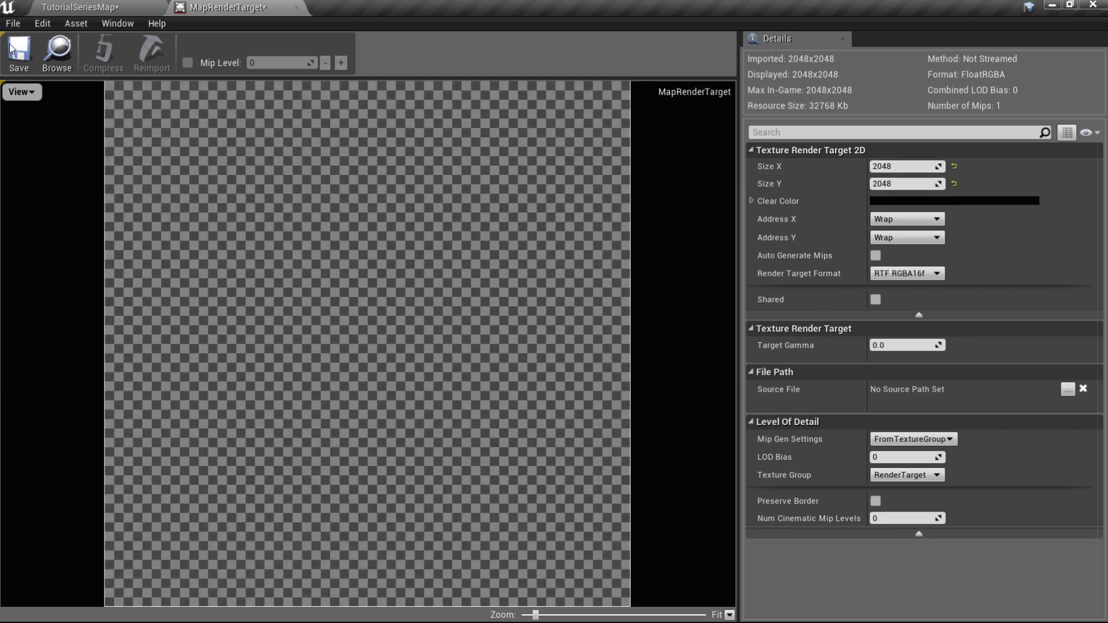
left_click(12, 50)
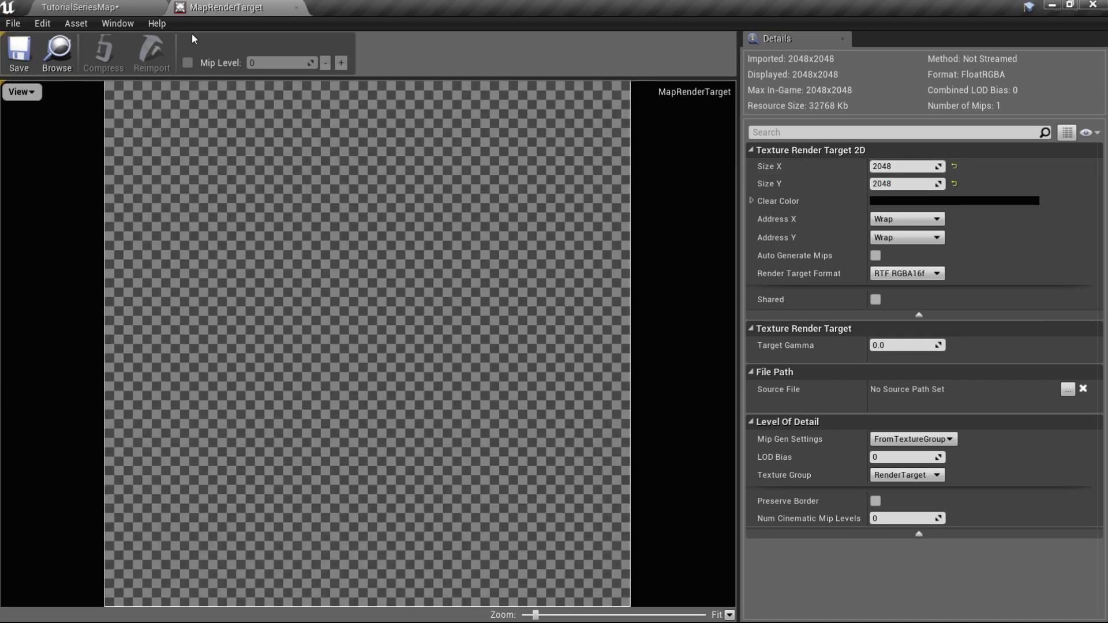
left_click(296, 7)
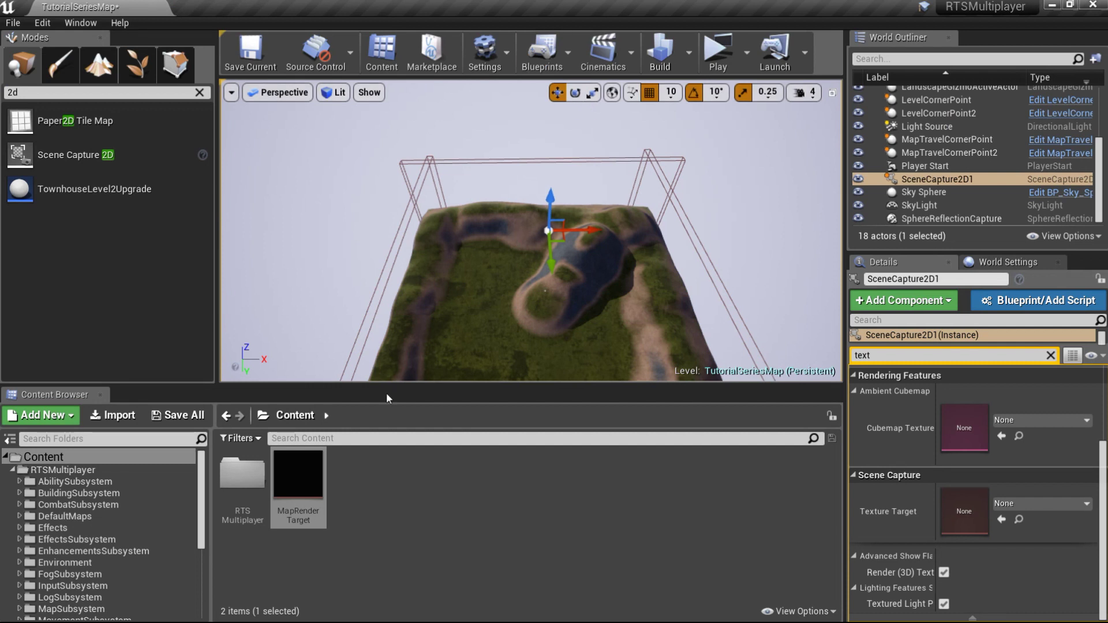
- Assign MapRenderTarget as the scene capture's texture target and rotate the capture to look straight down at the landscape
left_click_drag(301, 500, 991, 511)
right_click_drag(606, 243, 589, 262)
key("w")
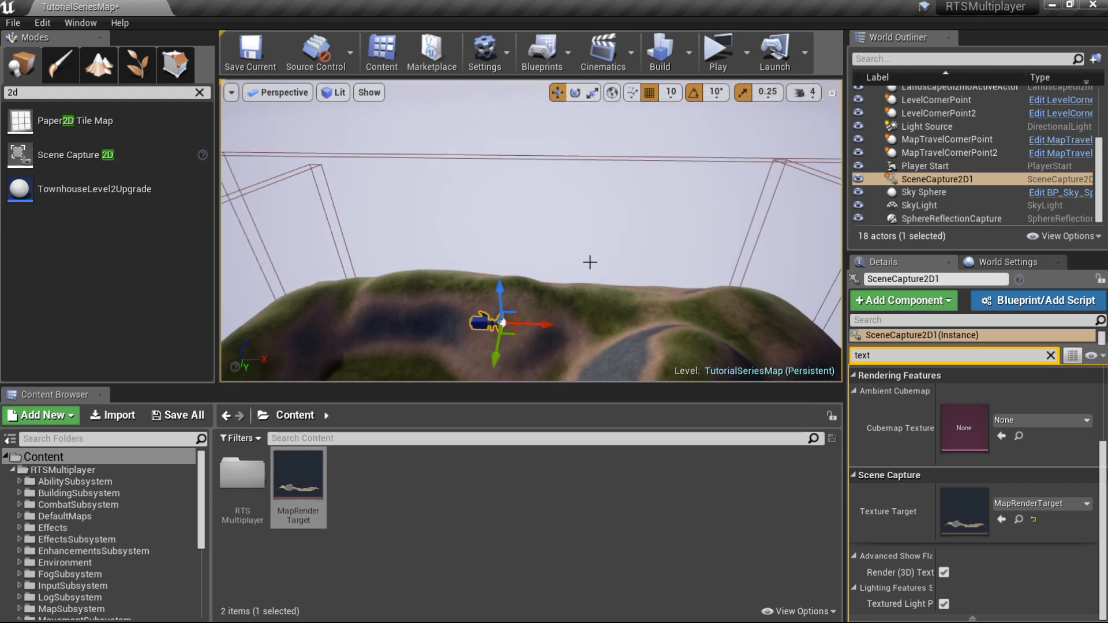
key("e")
left_click_drag(563, 326, 545, 362)
right_click_drag(589, 215, 582, 265)
key("s")
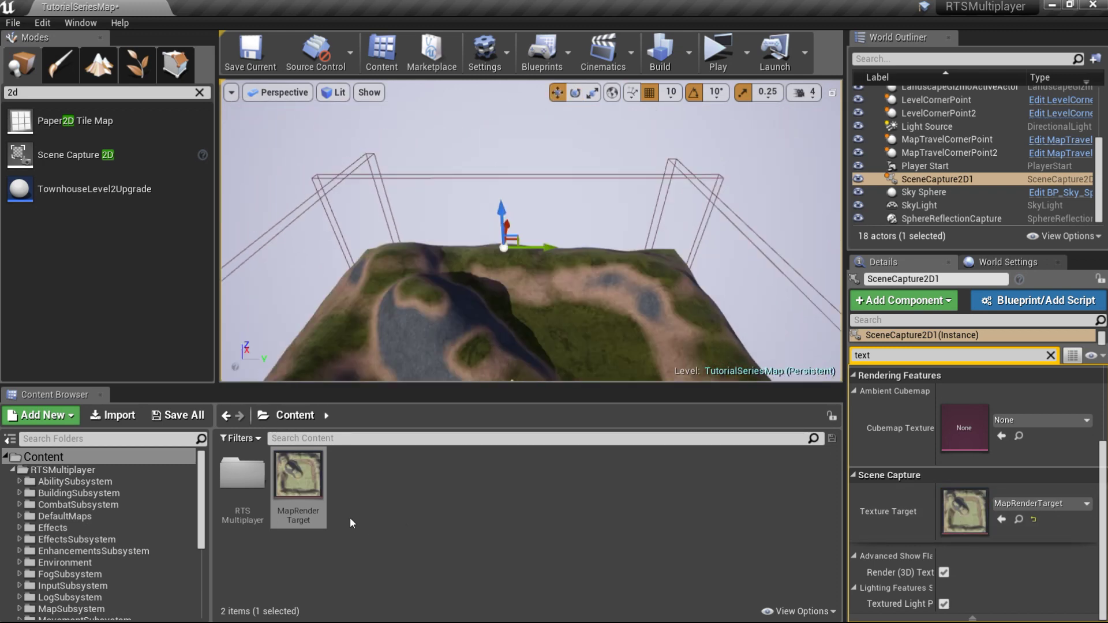
right_click_drag(514, 323, 455, 324)
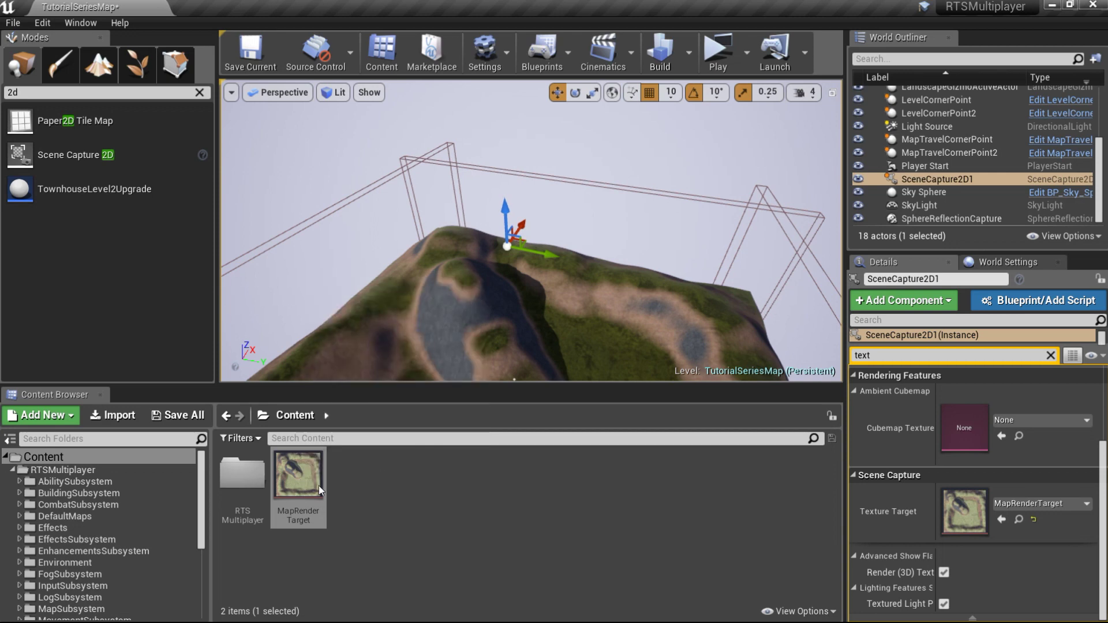
- Export MapRenderTarget as an HDR file to the Hard Disk Drive (H:)
right_click(298, 480)
mouse_move(417, 281)
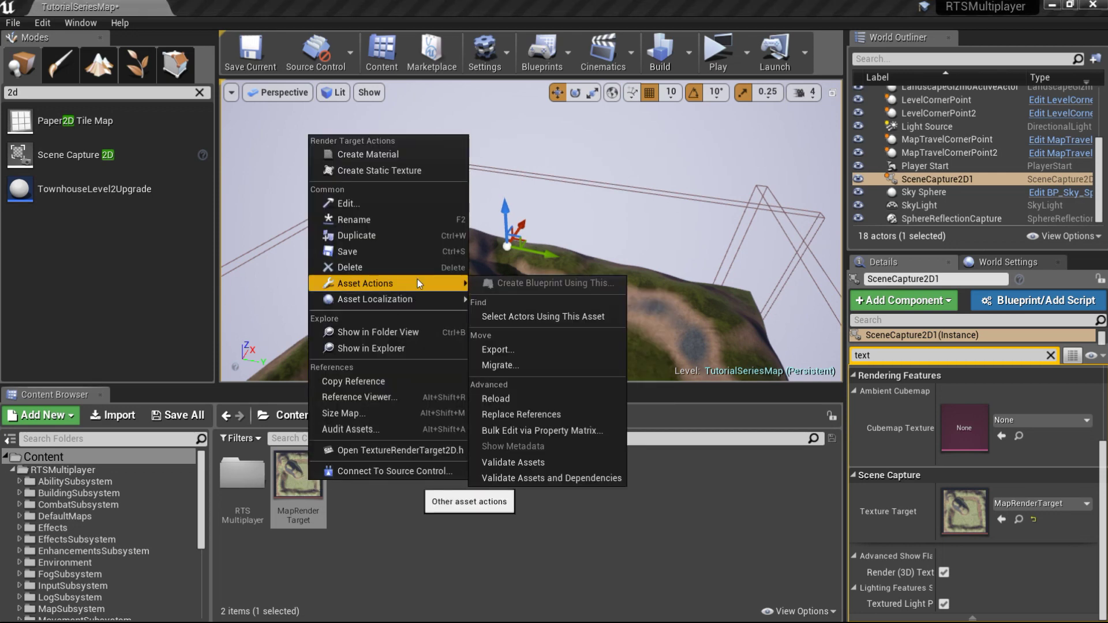
left_click(511, 349)
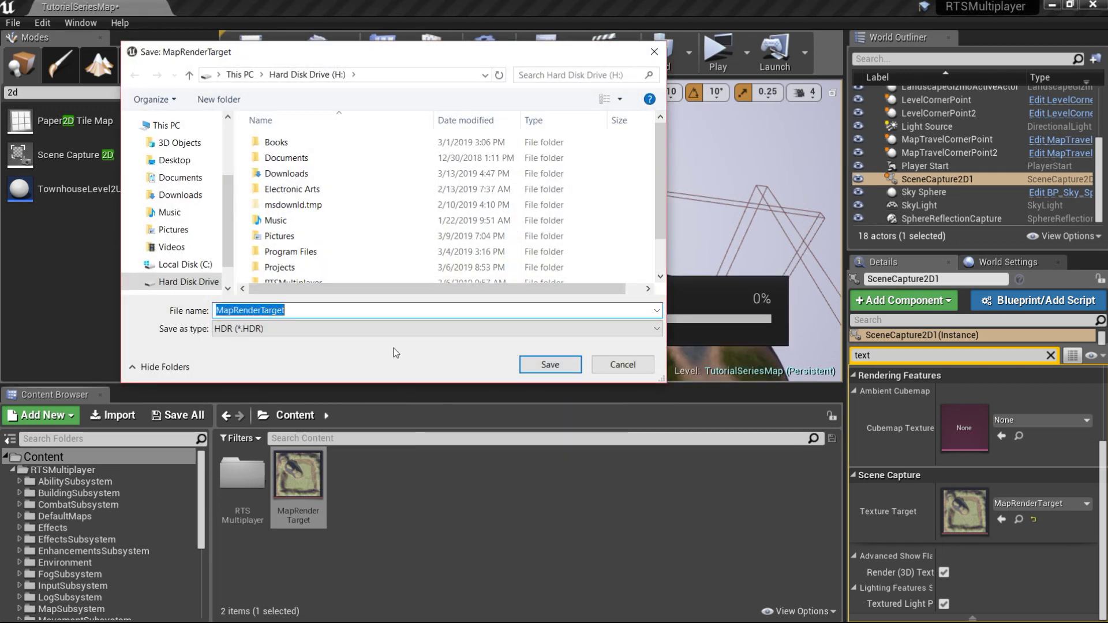
left_click(549, 365)
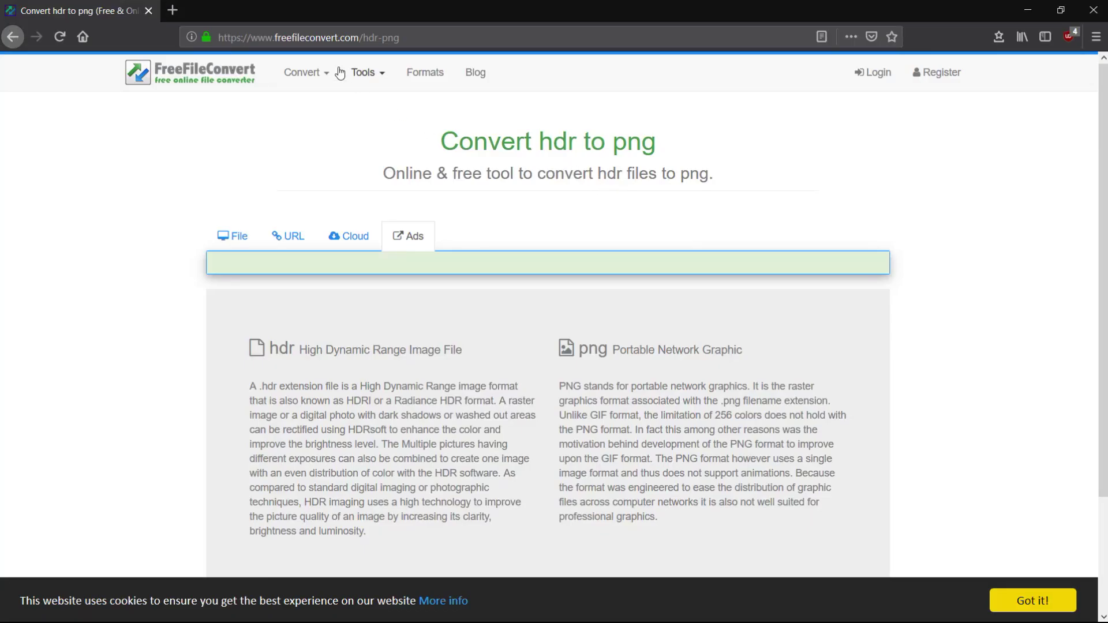
- In the web browser, convert the exported MapRenderTarget.HDR to PNG with FreeFileConvert and save it as TutorialMapTexture.png
left_click(233, 236)
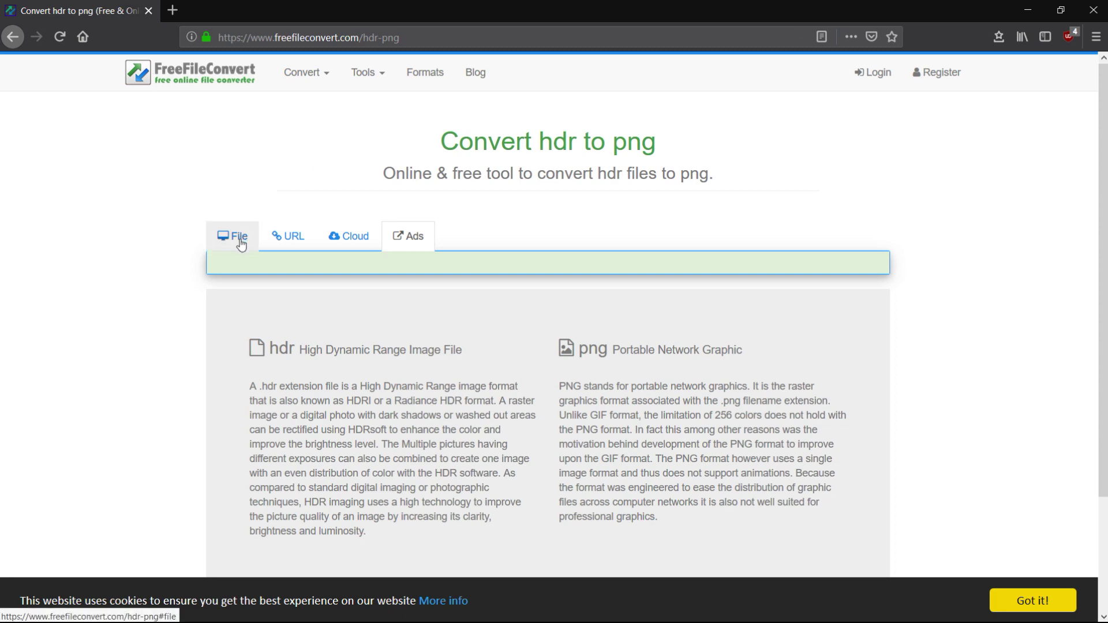
left_click(237, 321)
left_click(444, 290)
left_click(691, 381)
left_click(525, 319)
left_click(524, 319)
left_click(692, 323)
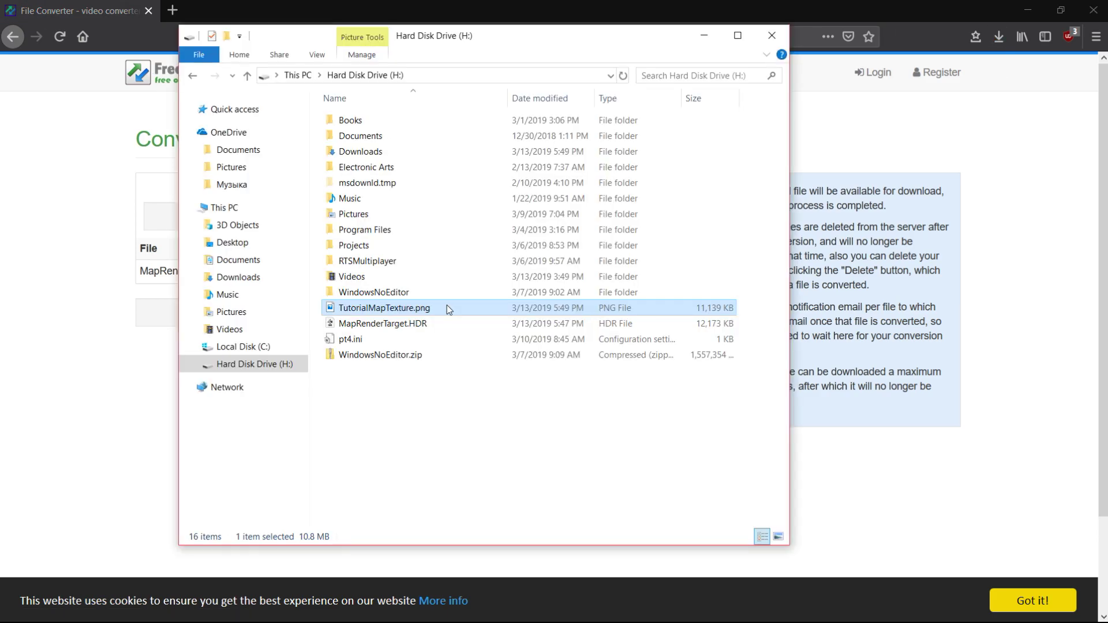
- Open TutorialMapTexture.png in Photos, crop away the dark border around the landscape on all four sides and save it
double_click(446, 305)
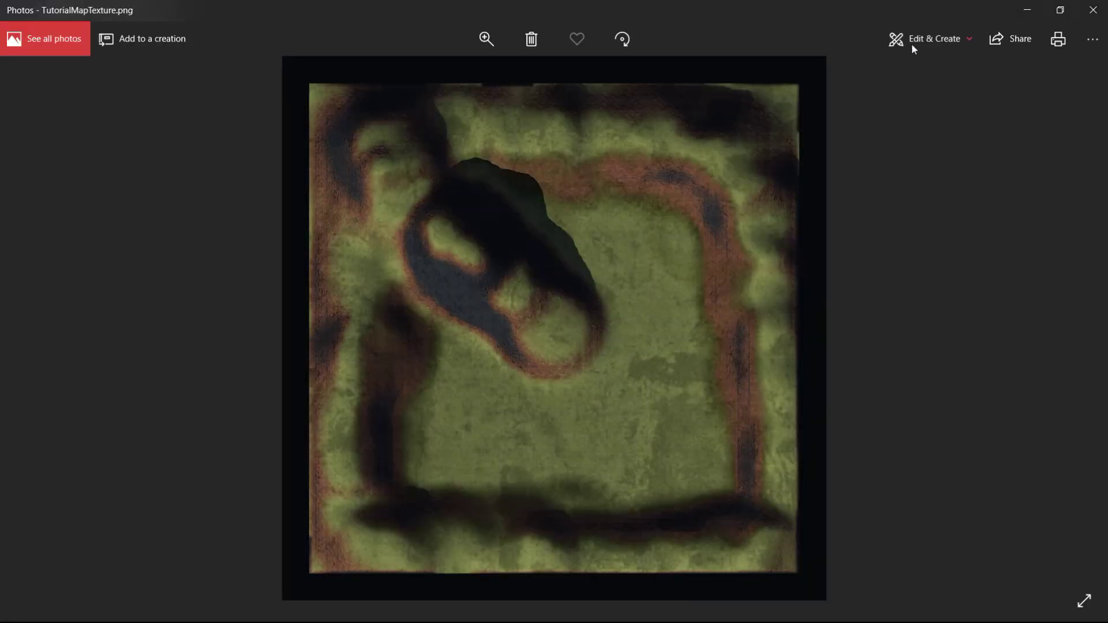
left_click(917, 39)
left_click(894, 79)
left_click_drag(685, 79, 659, 103)
left_click_drag(212, 292, 143, 292)
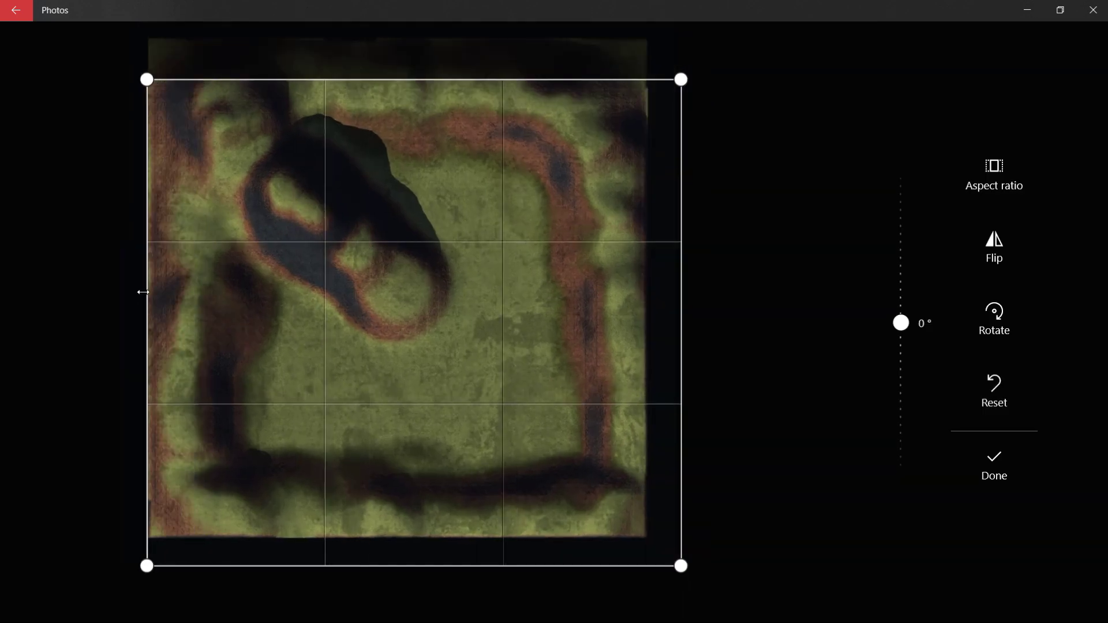
left_click_drag(458, 566, 459, 542)
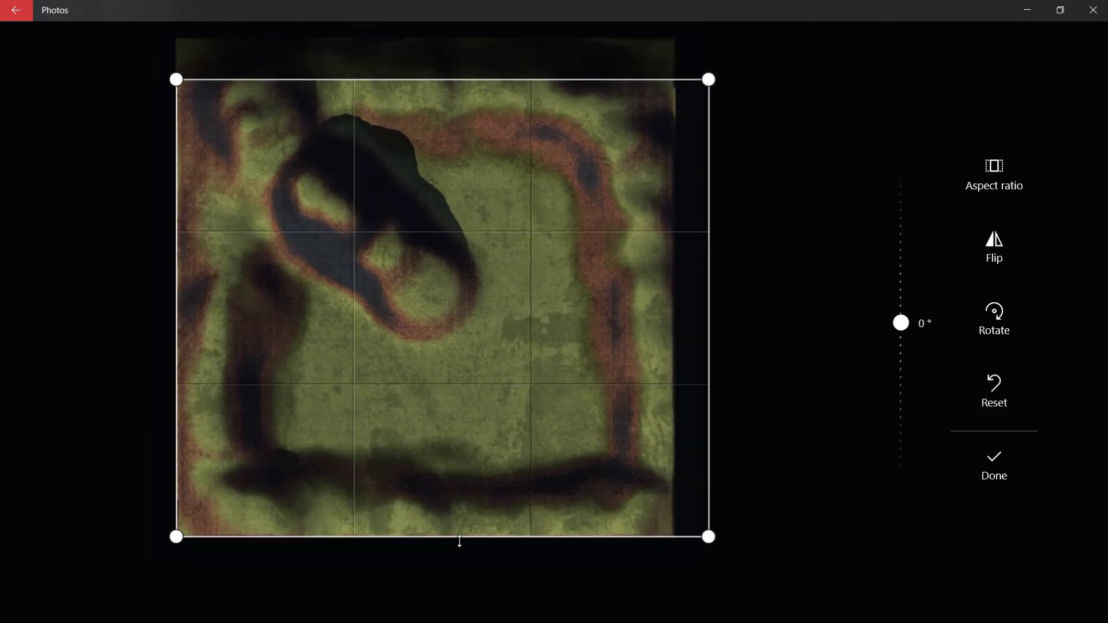
left_click_drag(727, 260, 689, 259)
left_click_drag(707, 79, 663, 103)
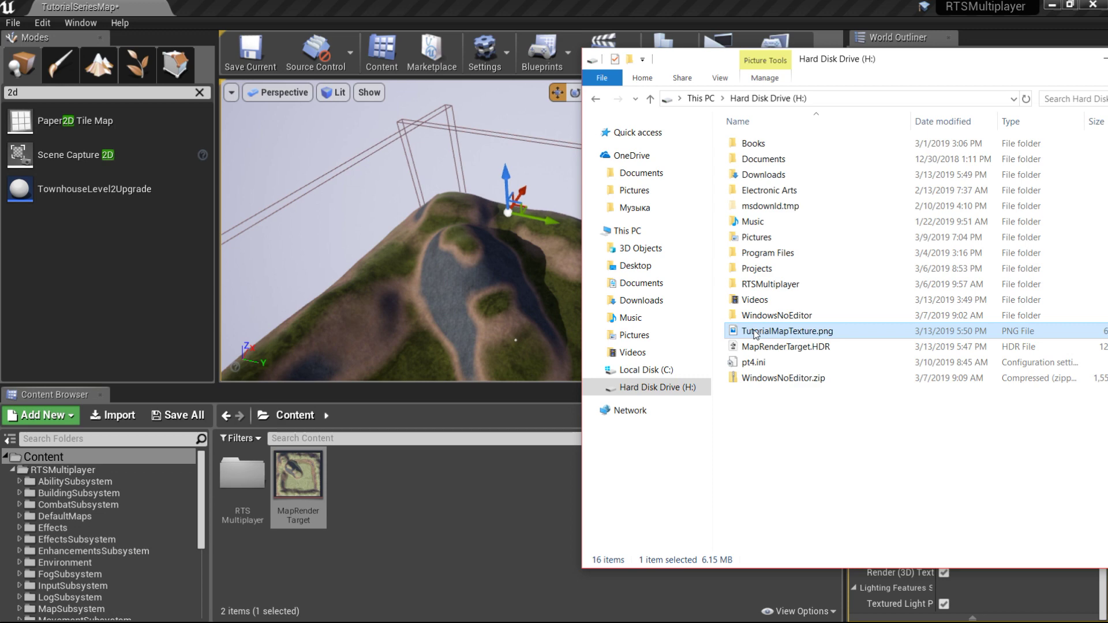
- Import TutorialMapTexture.png from File Explorer into Unreal Editor's Content folder and save the texture asset
left_click_drag(755, 335, 489, 442)
left_click_drag(420, 479, 420, 479)
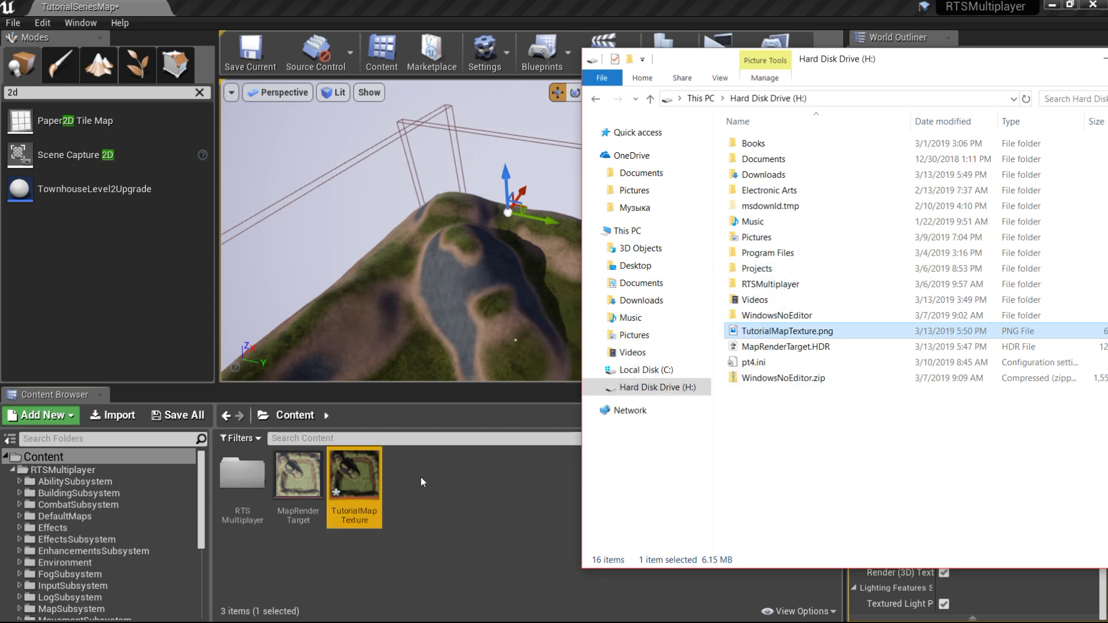
left_click(420, 476)
right_click(349, 484)
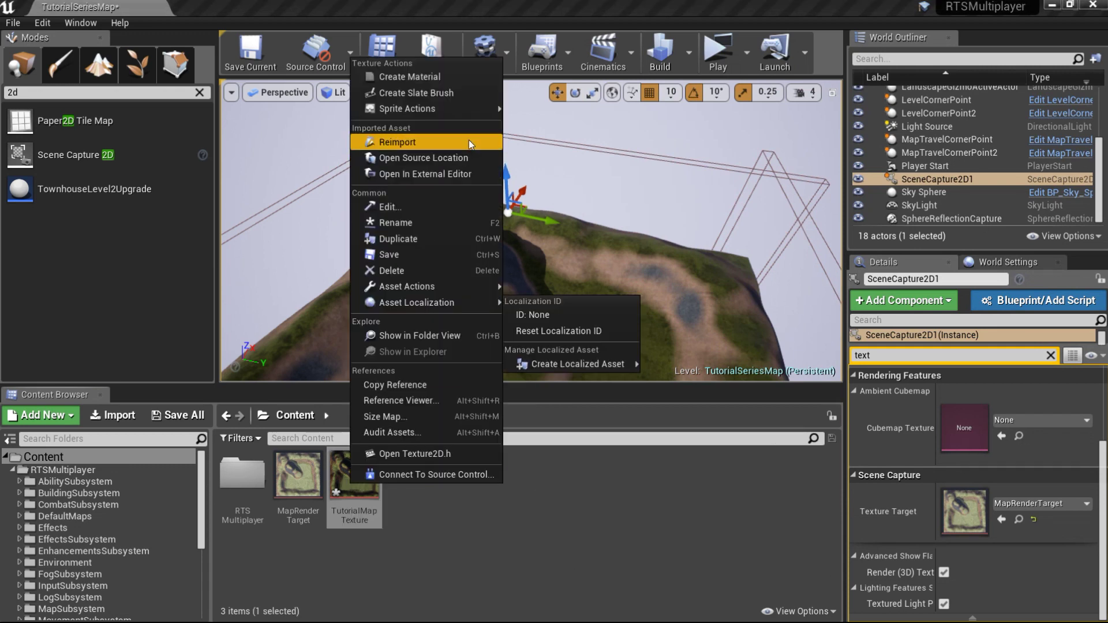
mouse_move(465, 109)
left_click(571, 141)
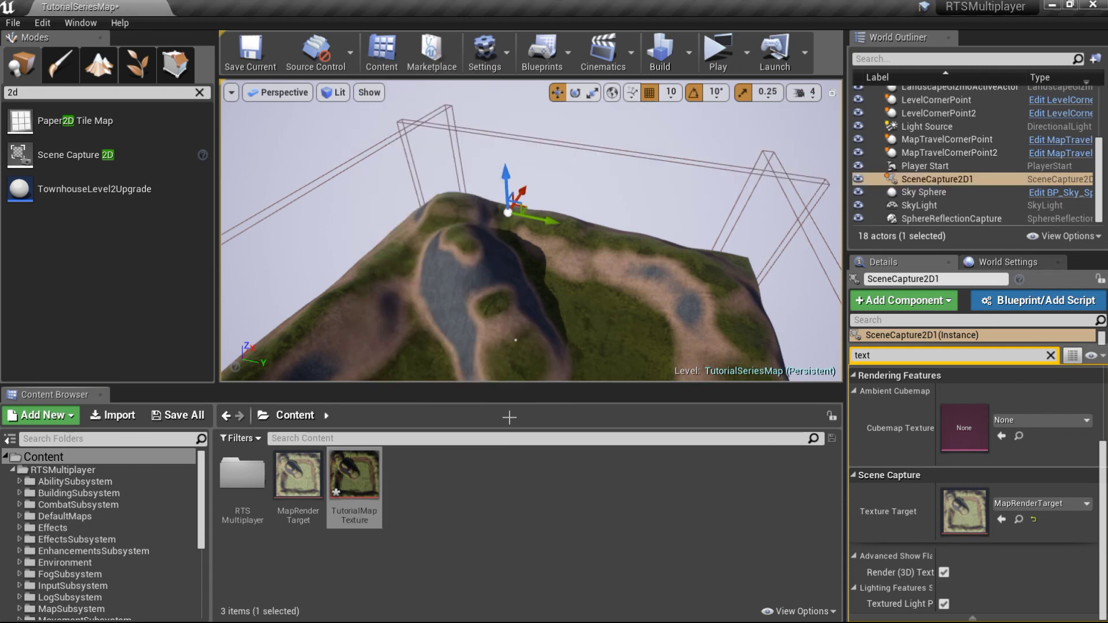
left_click(369, 494)
key("ctrl+s")
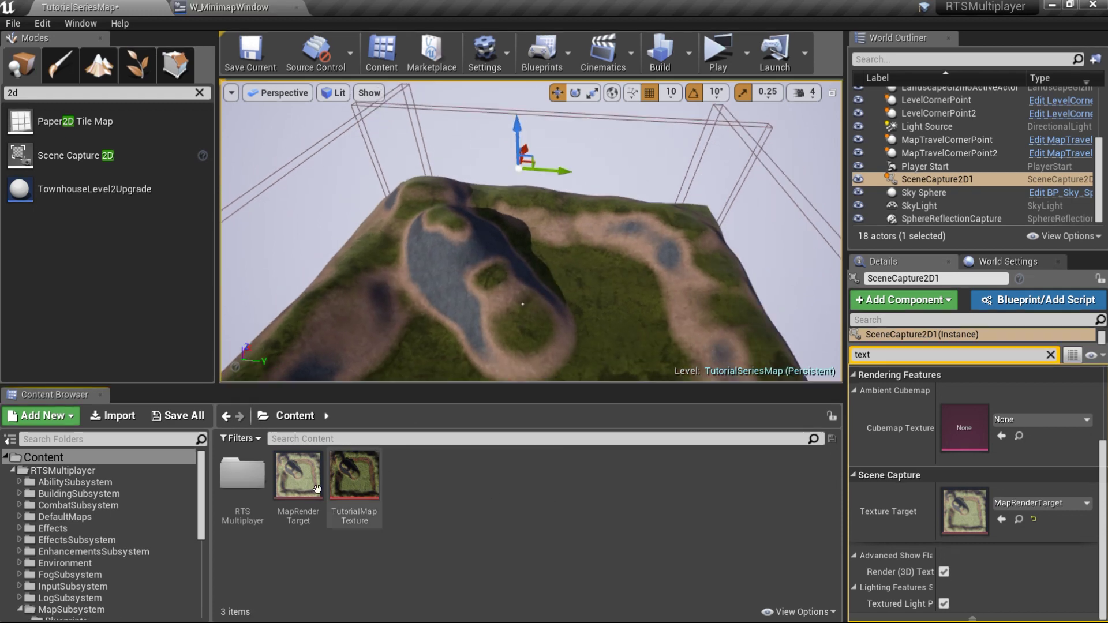
- Force-delete the MapRenderTarget asset and remove the SceneCapture2D1 actor from the level
left_click(316, 489)
key("Delete")
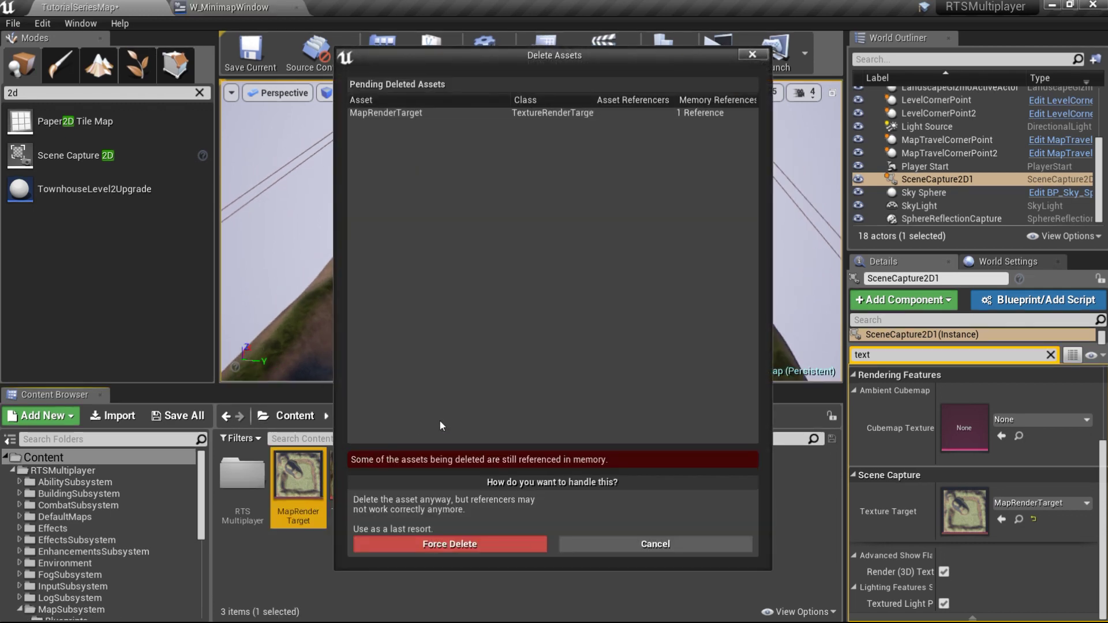
left_click(452, 542)
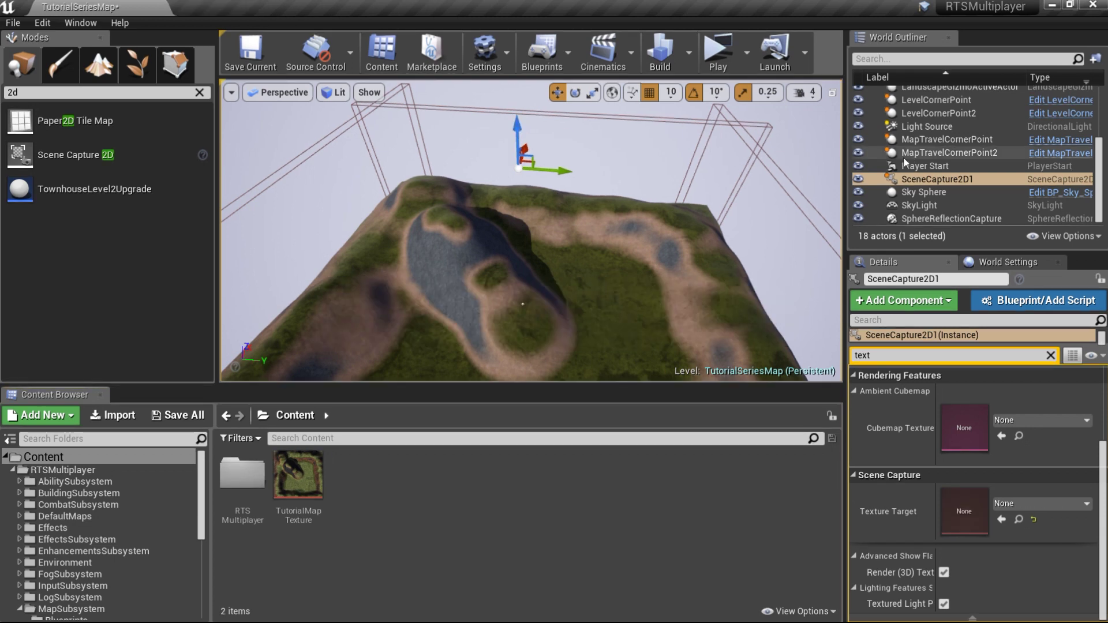
left_click(910, 184)
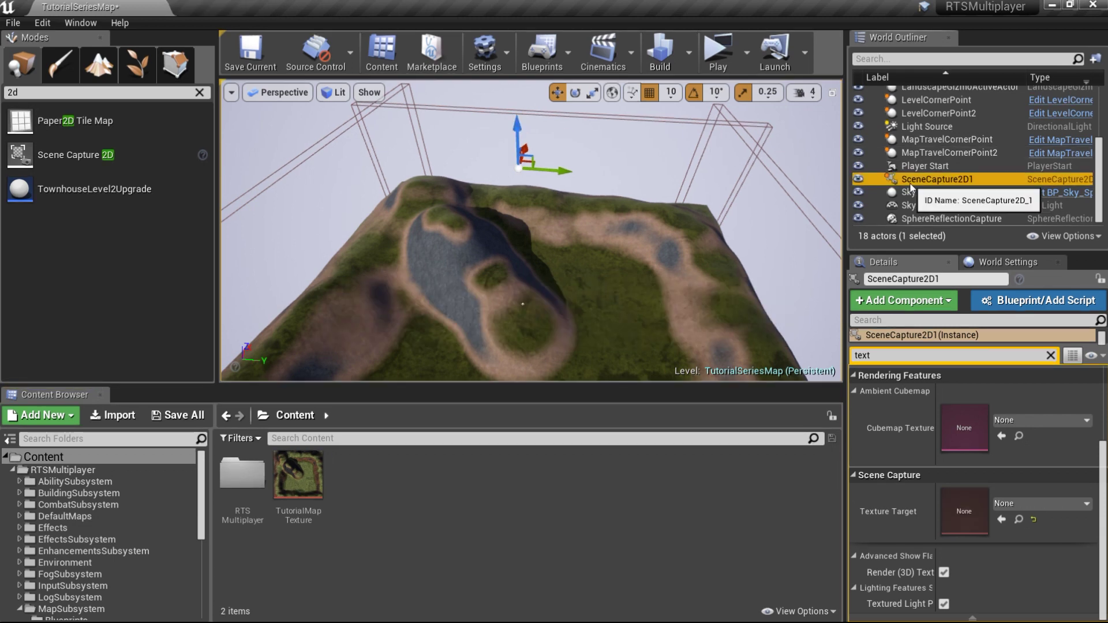
key("Delete")
- Open the W_MinimapWindow widget from the MapSubsystem Widgets folder
scroll(627, 259, "up", 3)
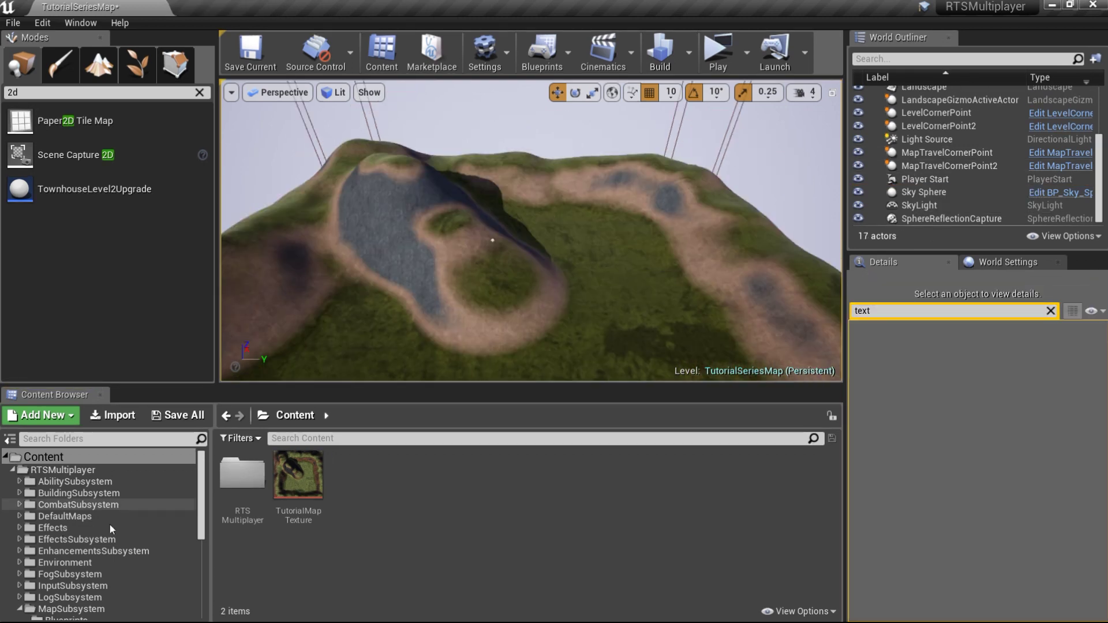
scroll(107, 542, "down", 1)
left_click(92, 586)
left_click(409, 475)
double_click(409, 475)
double_click(359, 497)
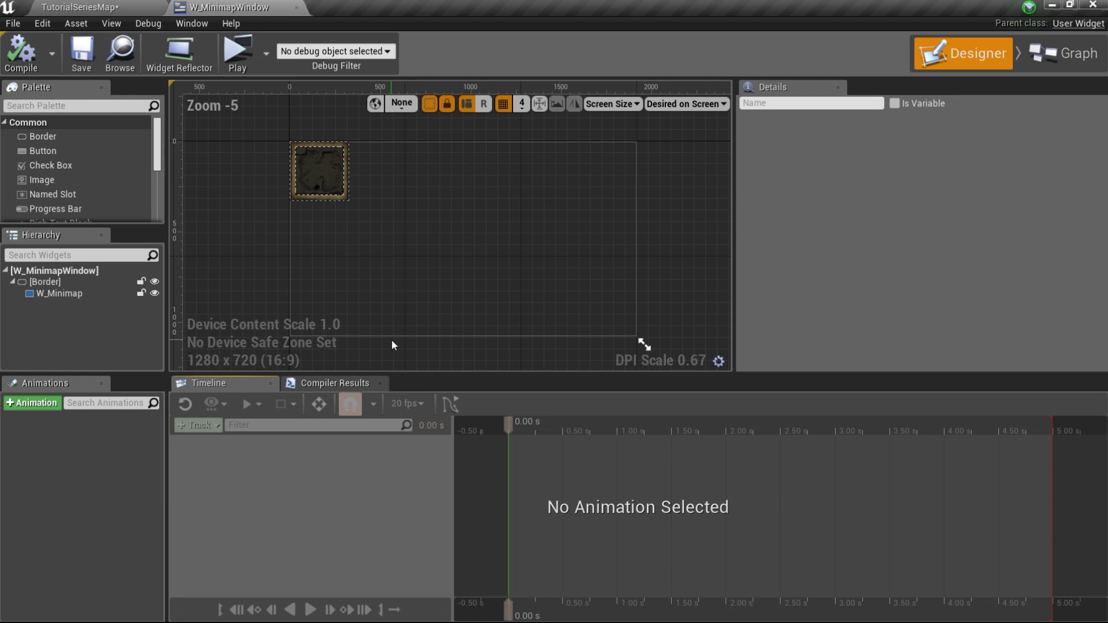
- Set the W_Minimap widget's Map Texture to TutorialMapTexture, then compile and save W_MinimapWindow
scroll(346, 196, "up", 4)
left_click(271, 136)
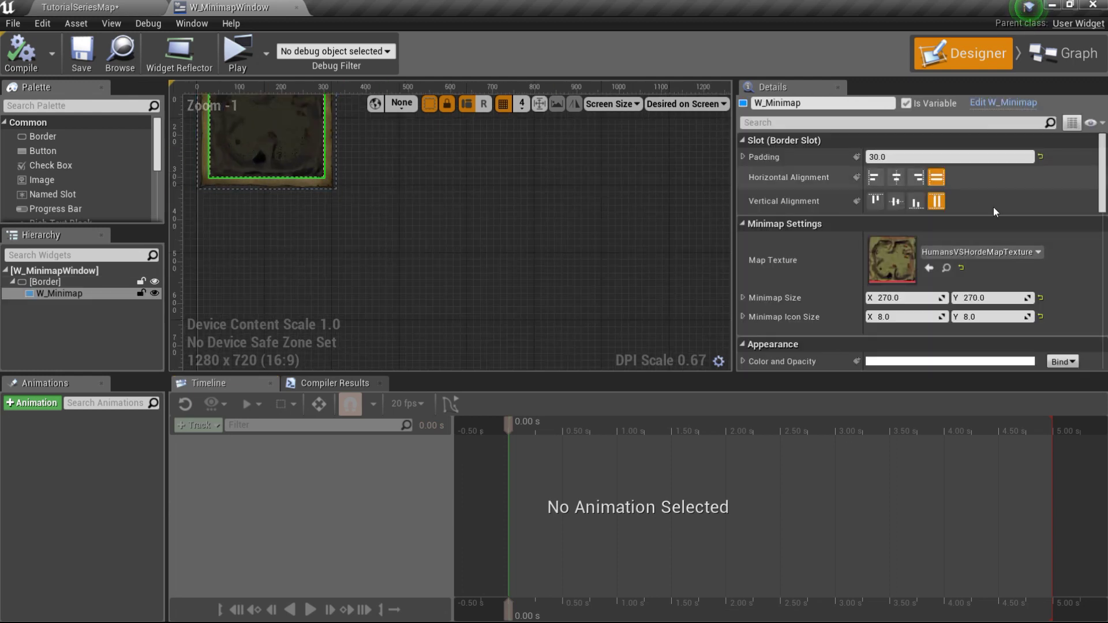
left_click(964, 252)
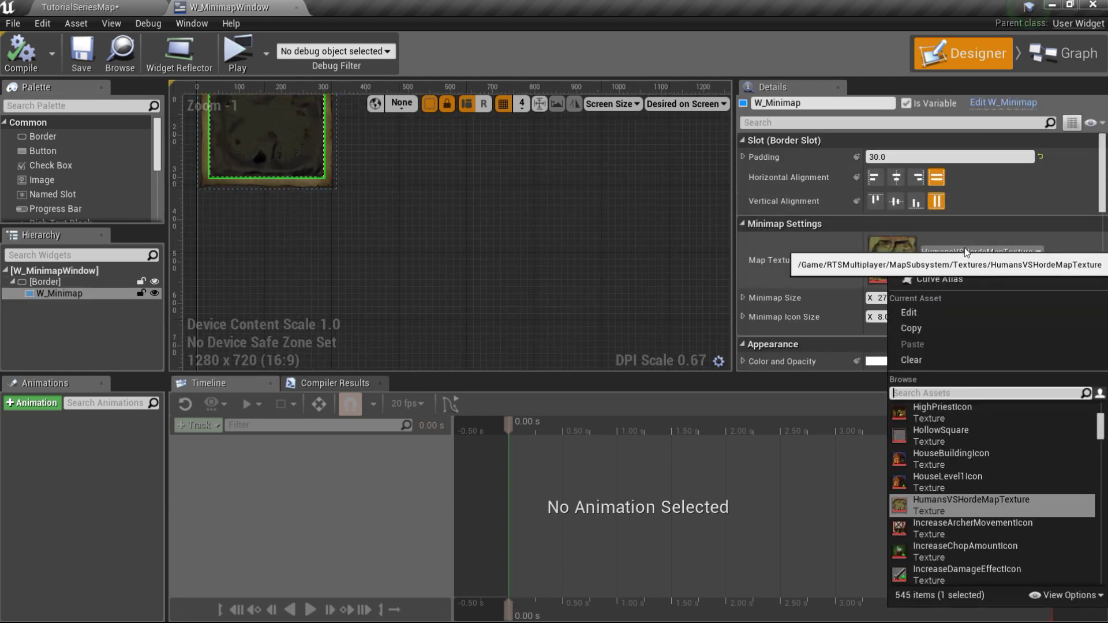
type("tutorial")
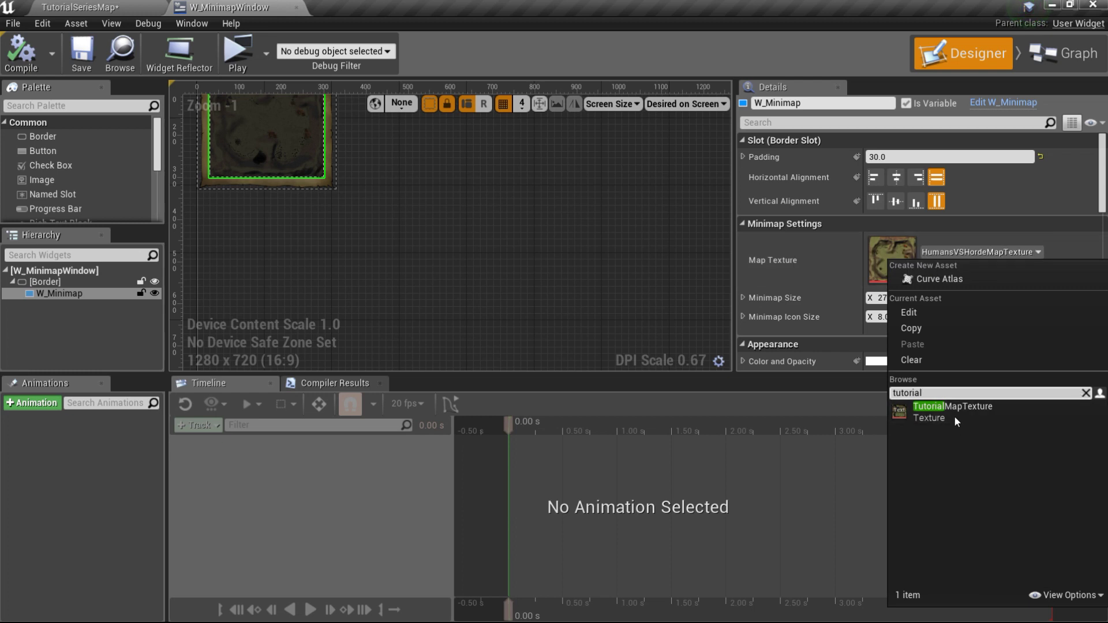
left_click(954, 415)
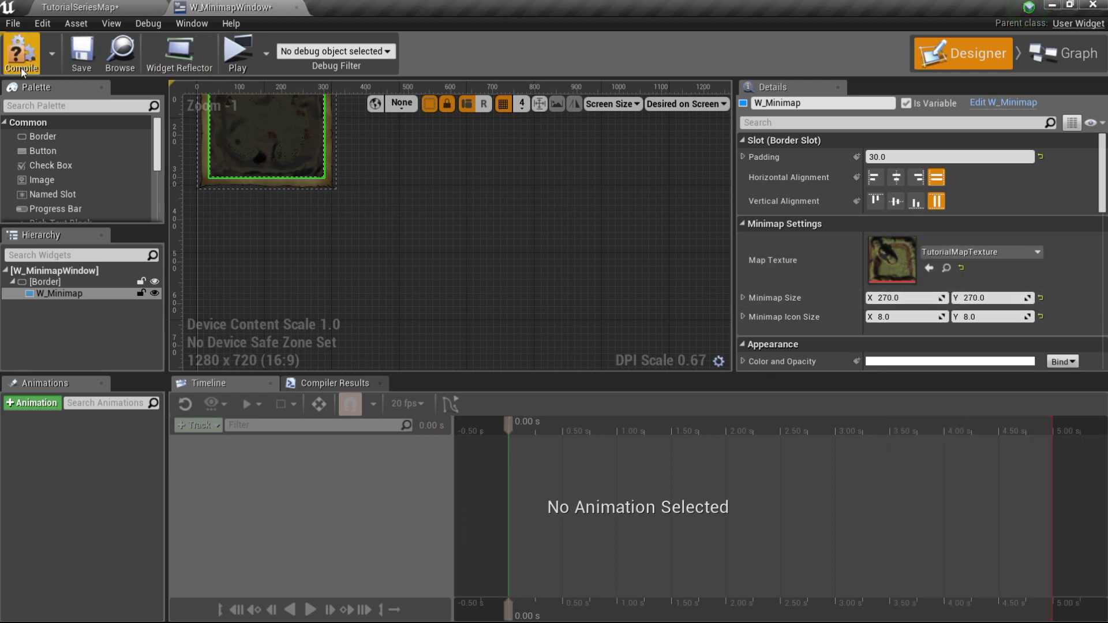
left_click(82, 55)
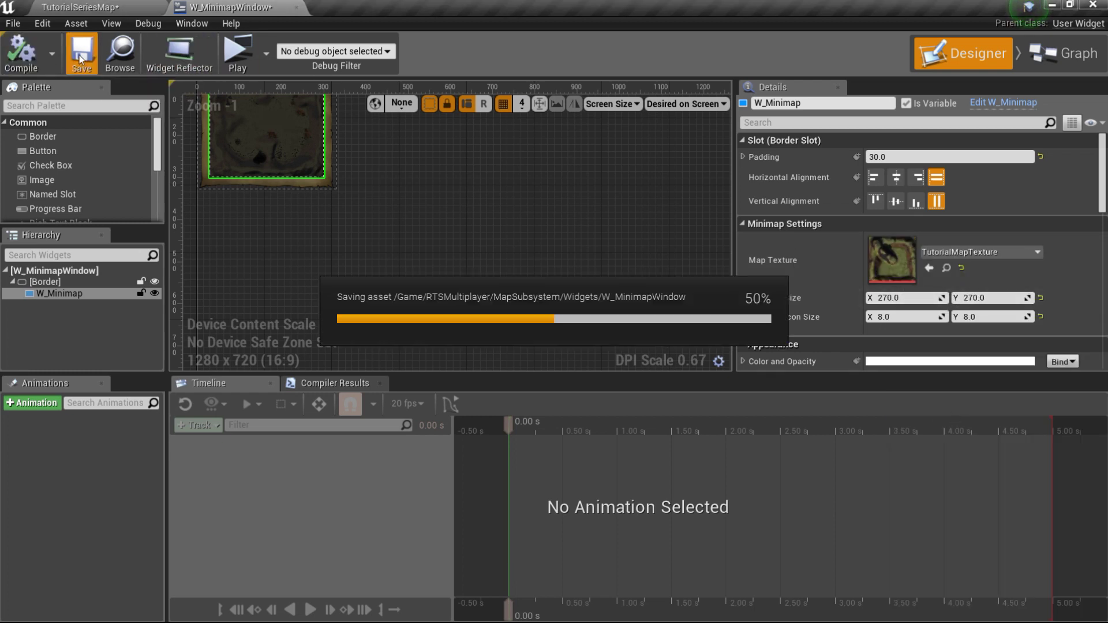
- Place a Post Process Volume on the TutorialSeriesMap landscape and make its extent unbound
left_click(139, 8)
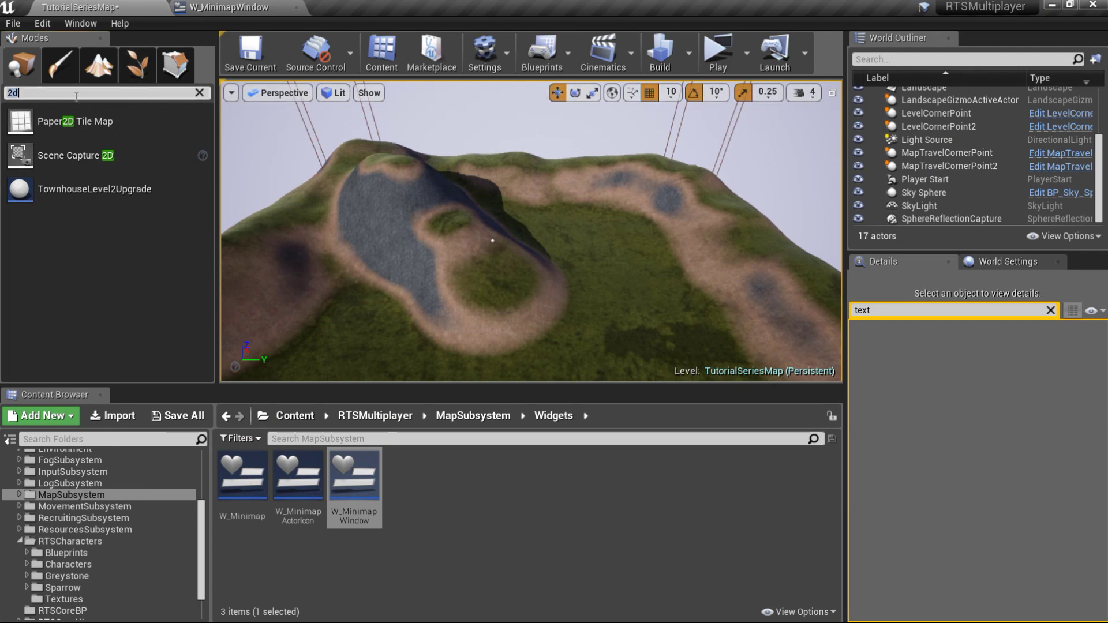
type("post")
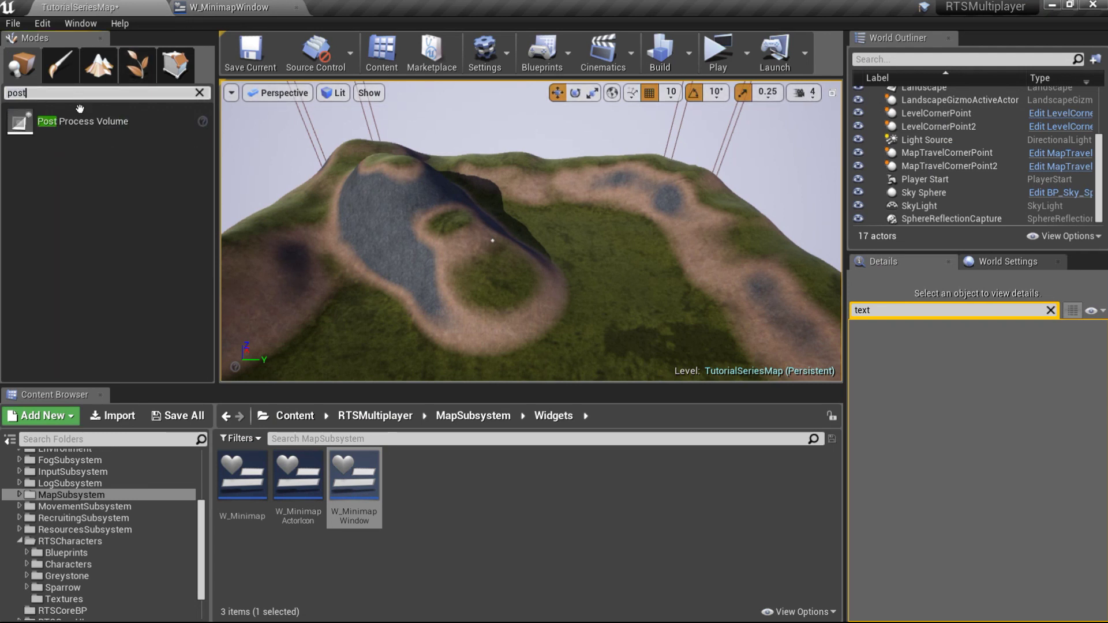
left_click_drag(84, 121, 512, 331)
key("f")
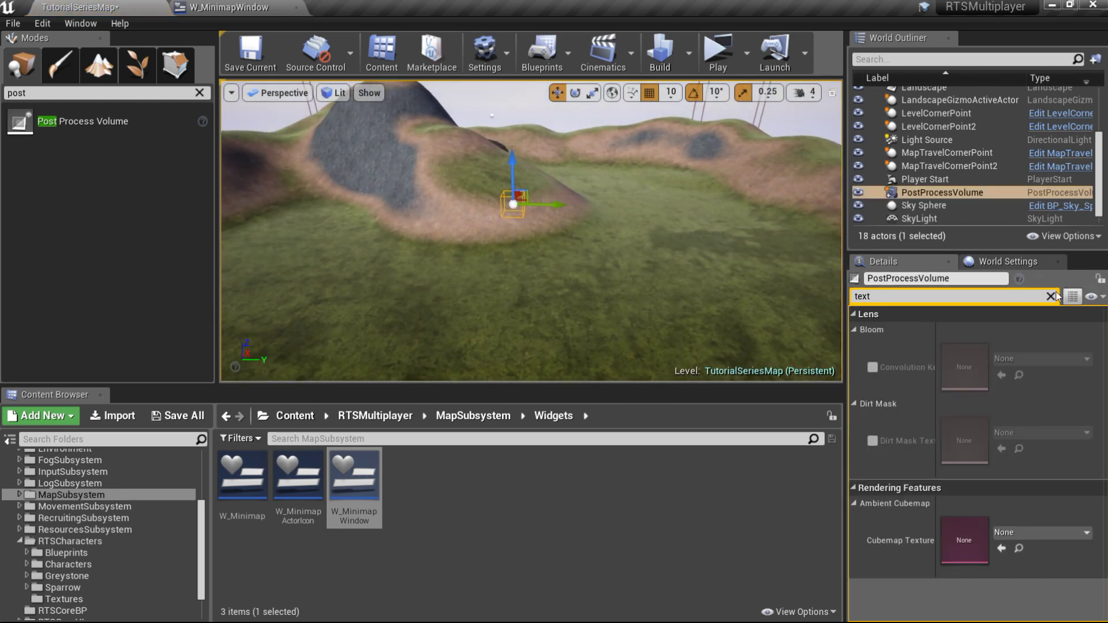
left_click(1051, 296)
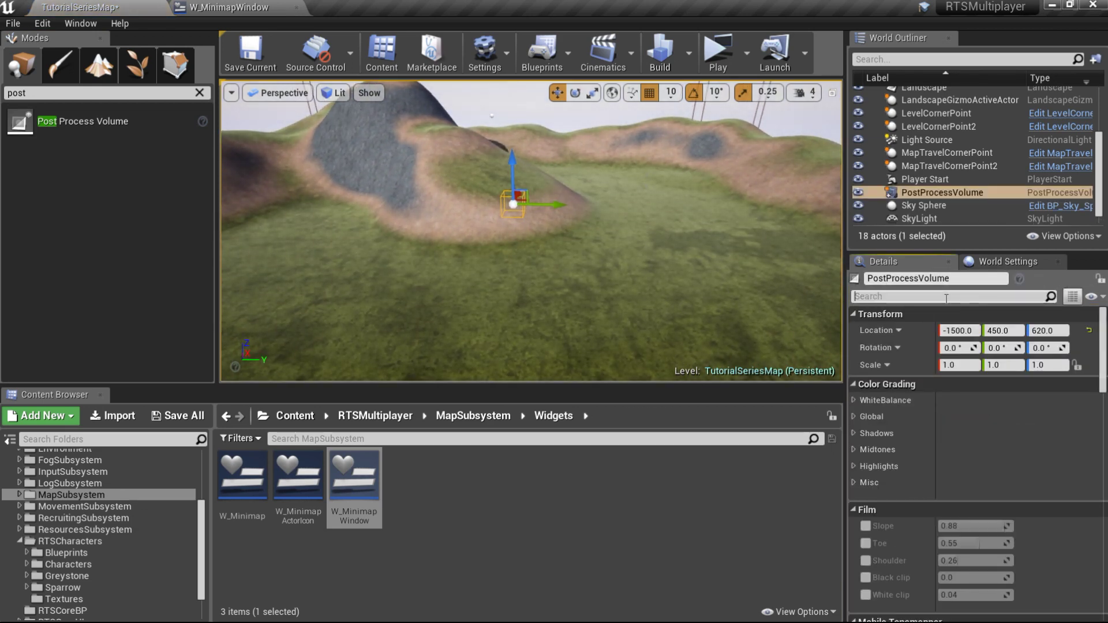
type("unbo")
left_click(943, 331)
- Enable the post process volume's Min and Max Brightness exposure overrides and set Min Brightness to 1
left_click(930, 296)
type("brigh")
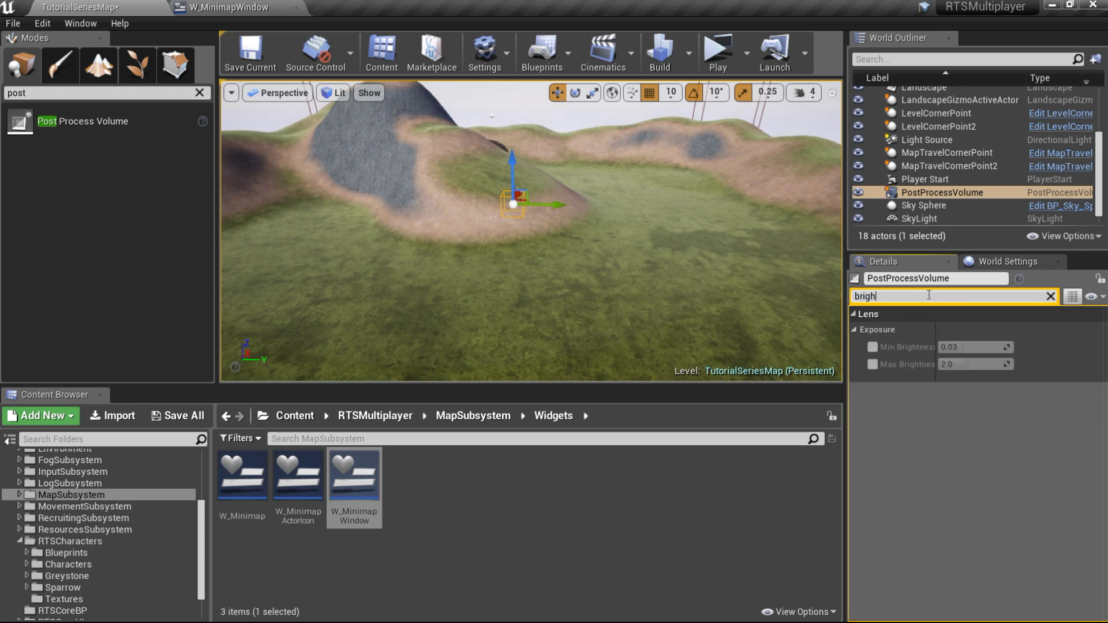
left_click(872, 346)
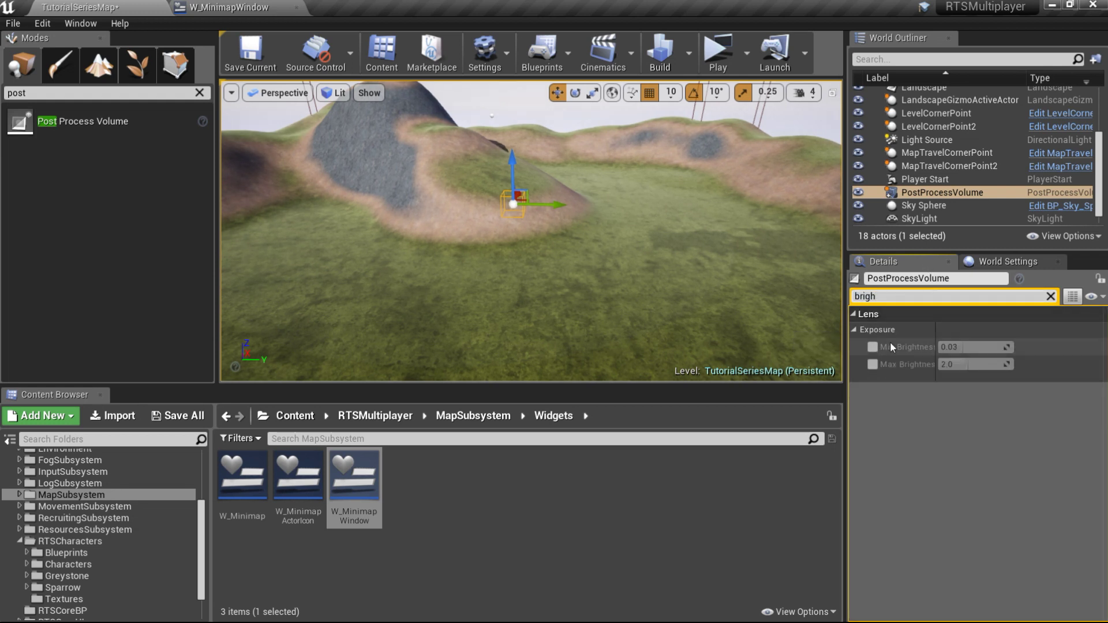
left_click(872, 364)
left_click(949, 347)
type("1")
left_click(960, 366)
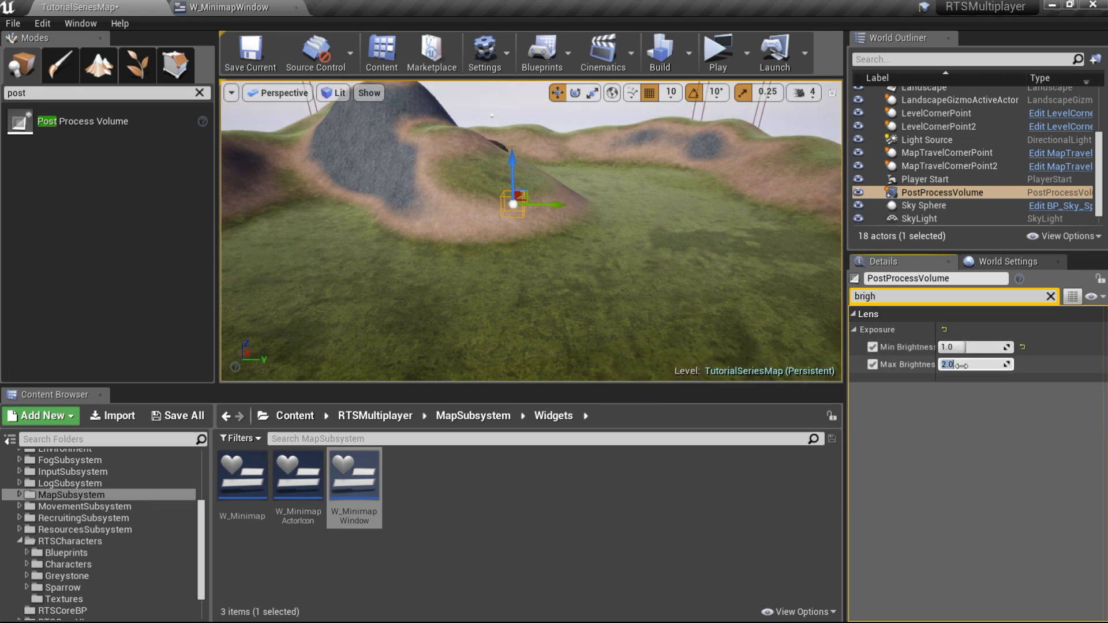
key("Return")
left_click(1051, 296)
- Place a HumanWorker from the RTSCharacters Human blueprints on the grass and duplicate it into a row of three
right_click_drag(664, 276, 669, 297)
left_click(131, 542)
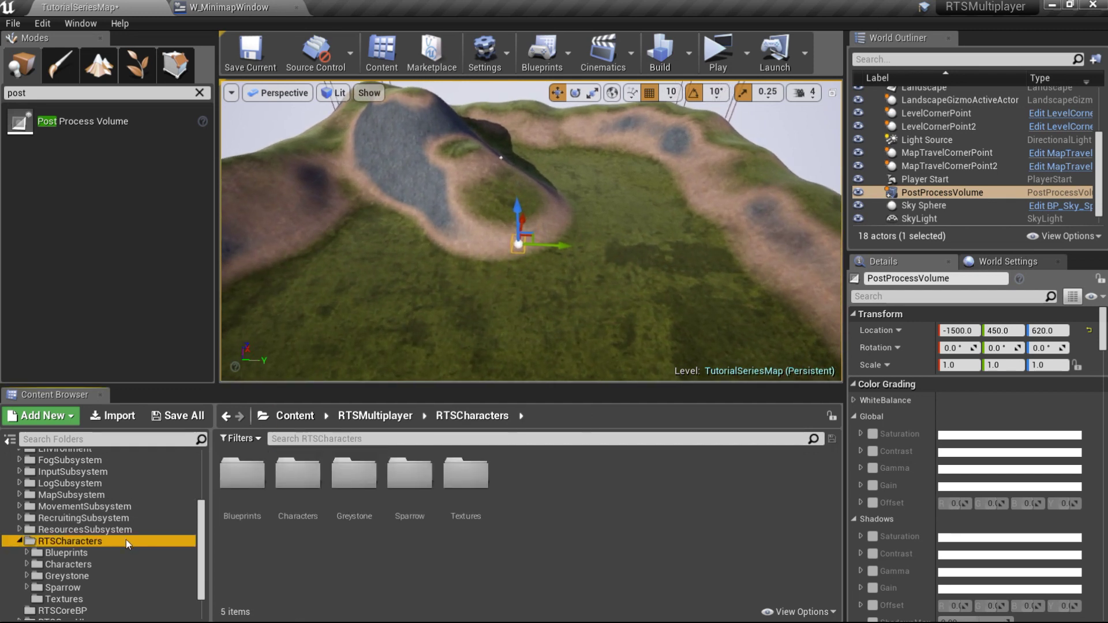
double_click(241, 476)
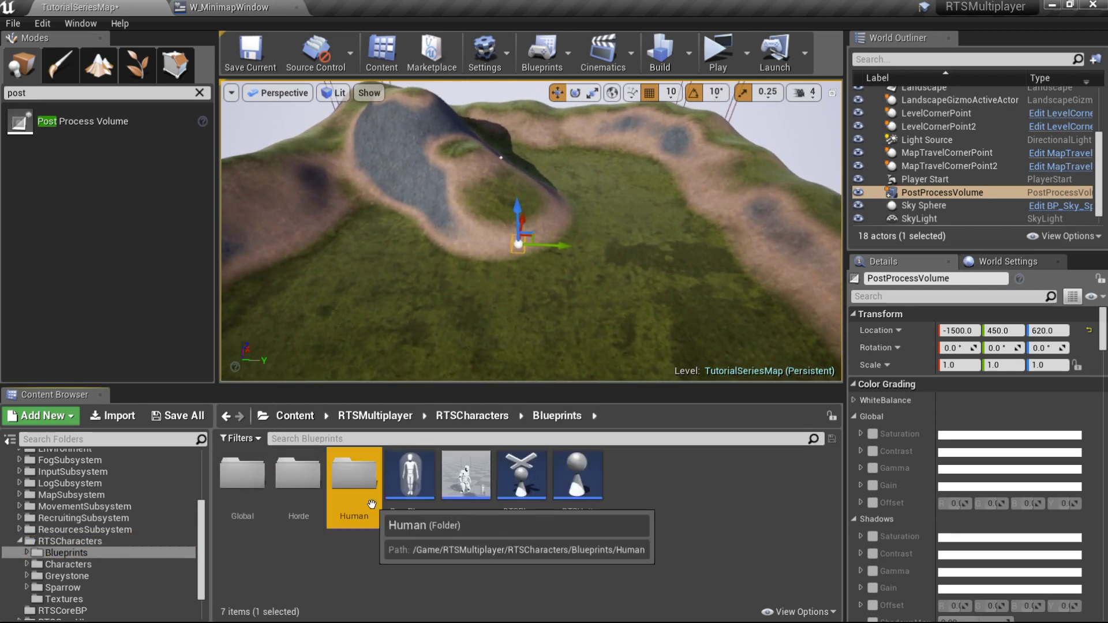
double_click(354, 477)
left_click(298, 478)
left_click_drag(499, 333, 505, 333)
right_click_drag(586, 321, 586, 373)
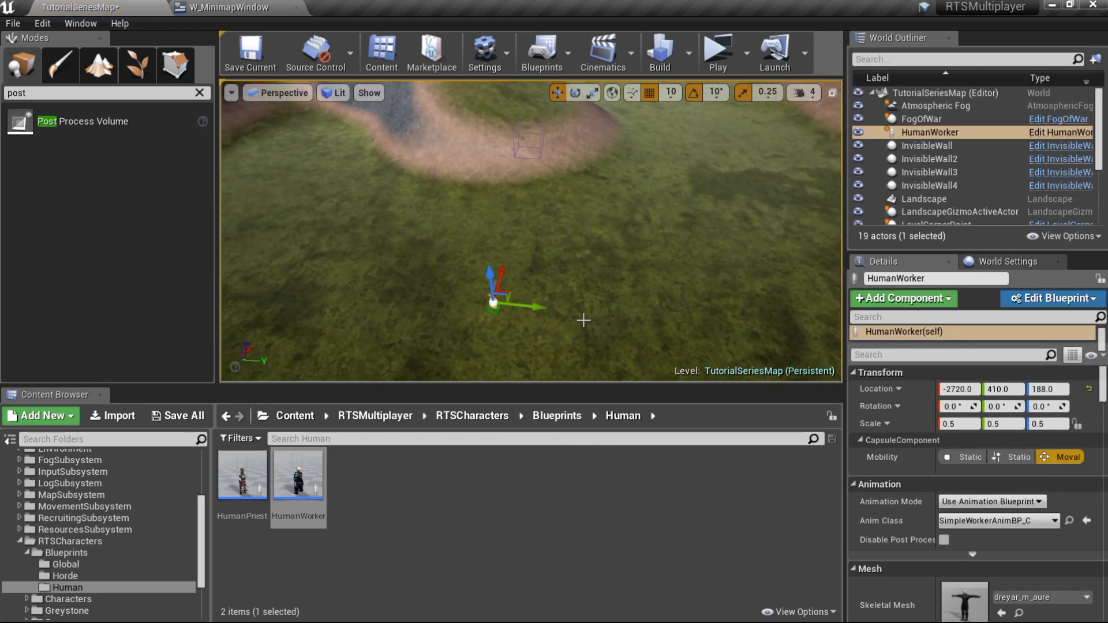
left_click_drag(536, 311, 619, 320, "alt")
right_click_drag(618, 320, 629, 350)
- Place a Warrior from the RTSCharacters Global blueprints beside the workers
left_click(76, 552)
left_click(65, 564)
left_click_drag(521, 476, 482, 309)
key("f")
- Add a Nav Mesh Bounds Volume to the level and set its X and Y location to 0
left_click(100, 93)
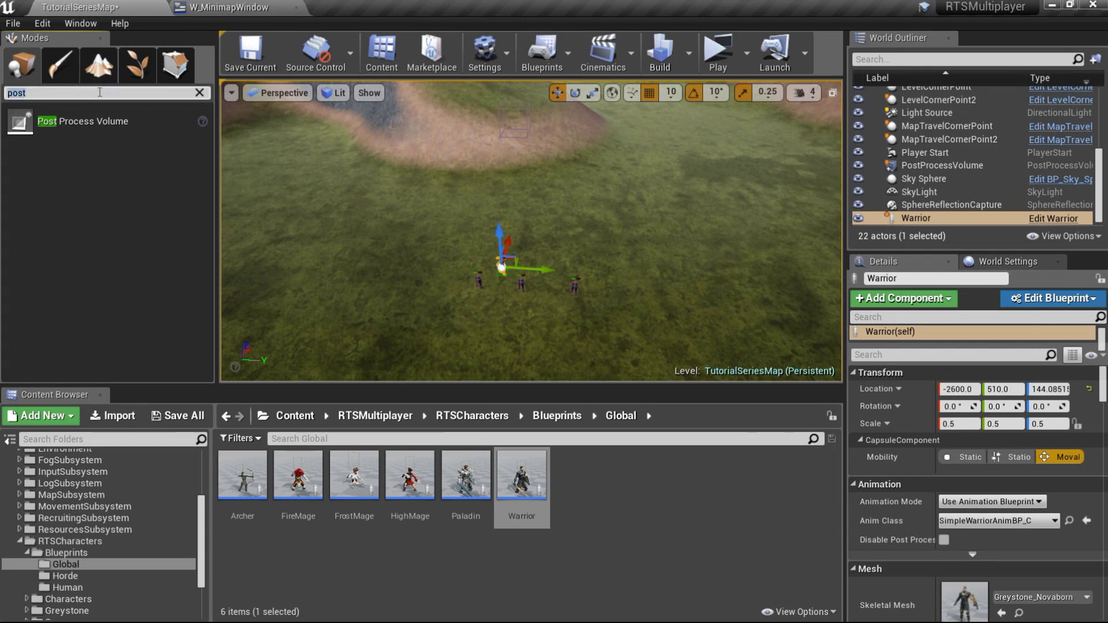
type("nav")
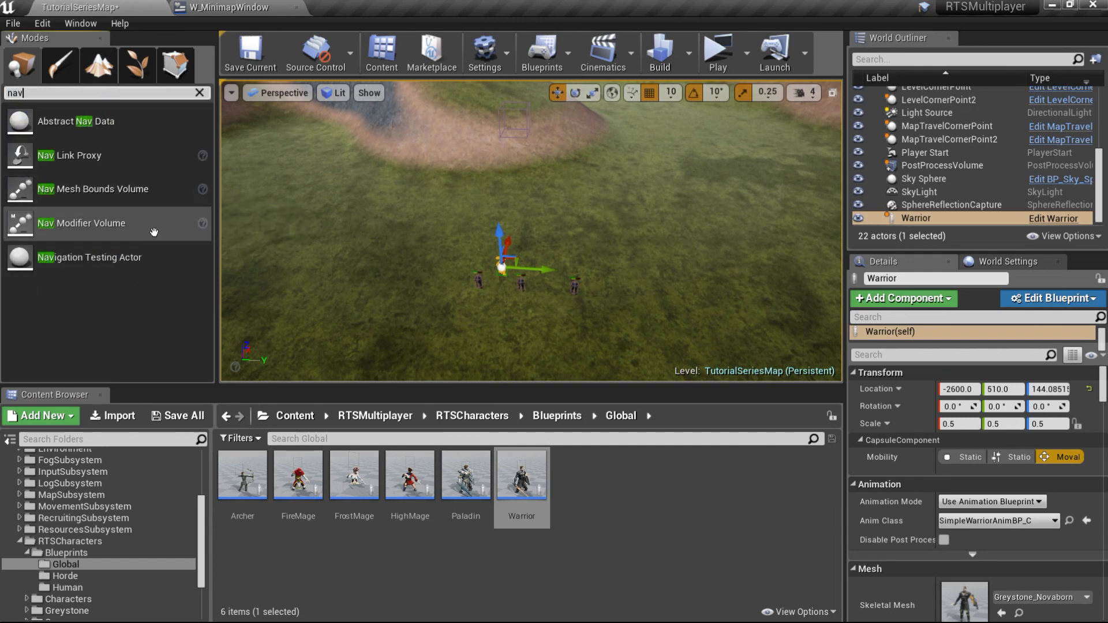
left_click_drag(99, 193, 494, 291)
left_click_drag(665, 262, 665, 329)
left_click(962, 330)
type("0")
key("Return")
left_click(1009, 329)
type("0")
key("Return")
- Scale up the Nav Mesh Bounds Volume to enclose the landscape
right_click_drag(570, 196, 570, 265)
key("r")
left_click_drag(572, 189, 606, 161)
right_click_drag(606, 161, 626, 167)
left_click_drag(528, 166, 528, 151)
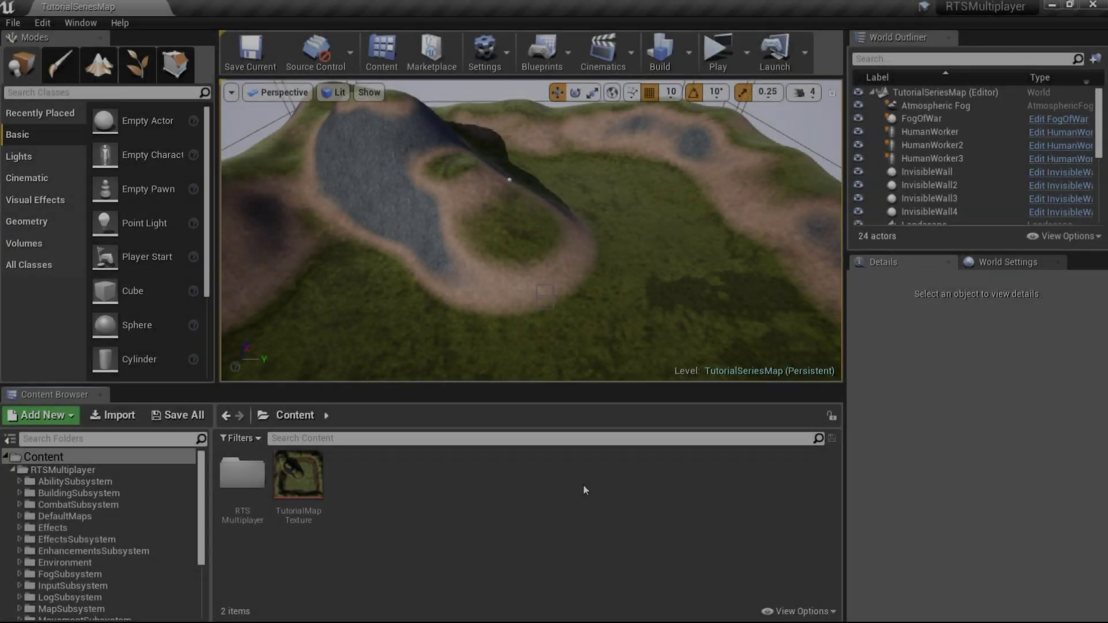
- Open the RTSPlayerController blueprint from RTSCharacters and turn off the default value of the PlayWelcomeSequence? variable
scroll(132, 529, "down", 3)
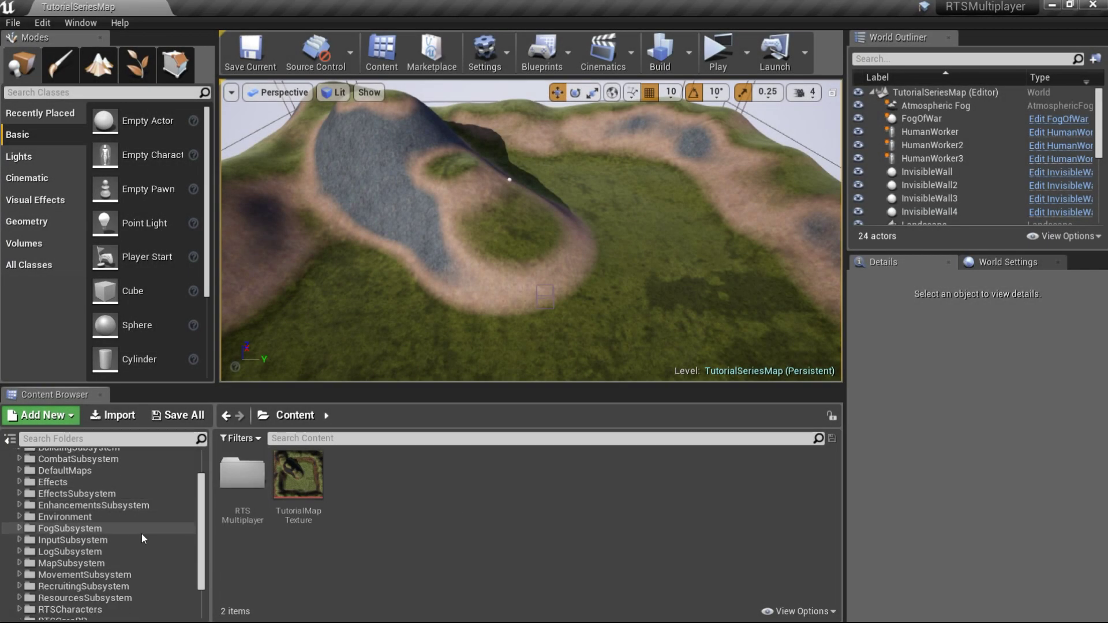
left_click(86, 609)
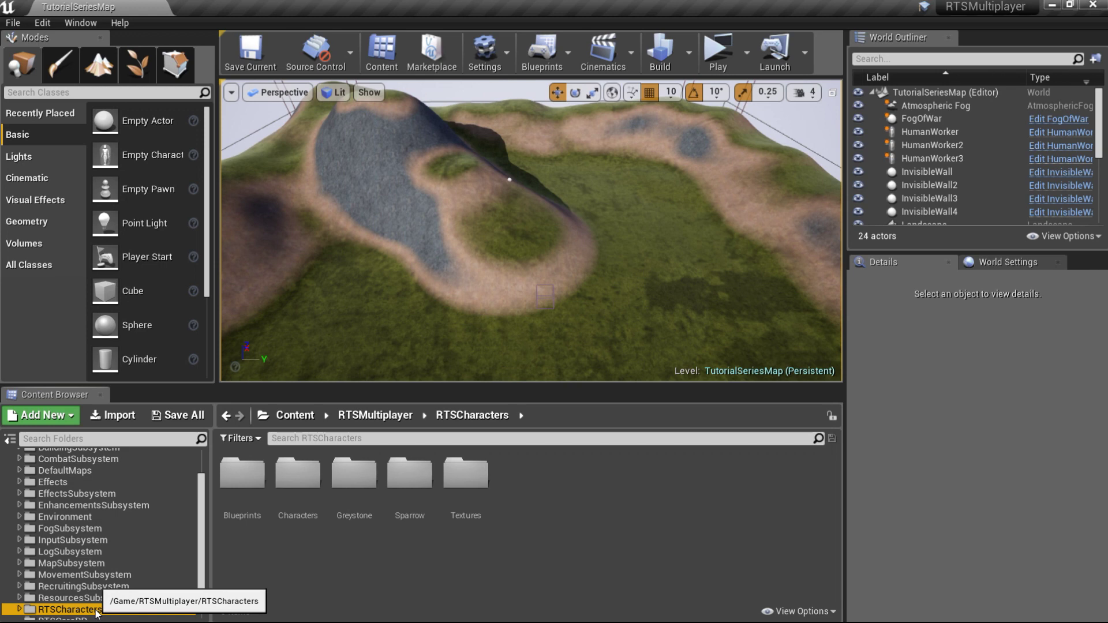
double_click(241, 519)
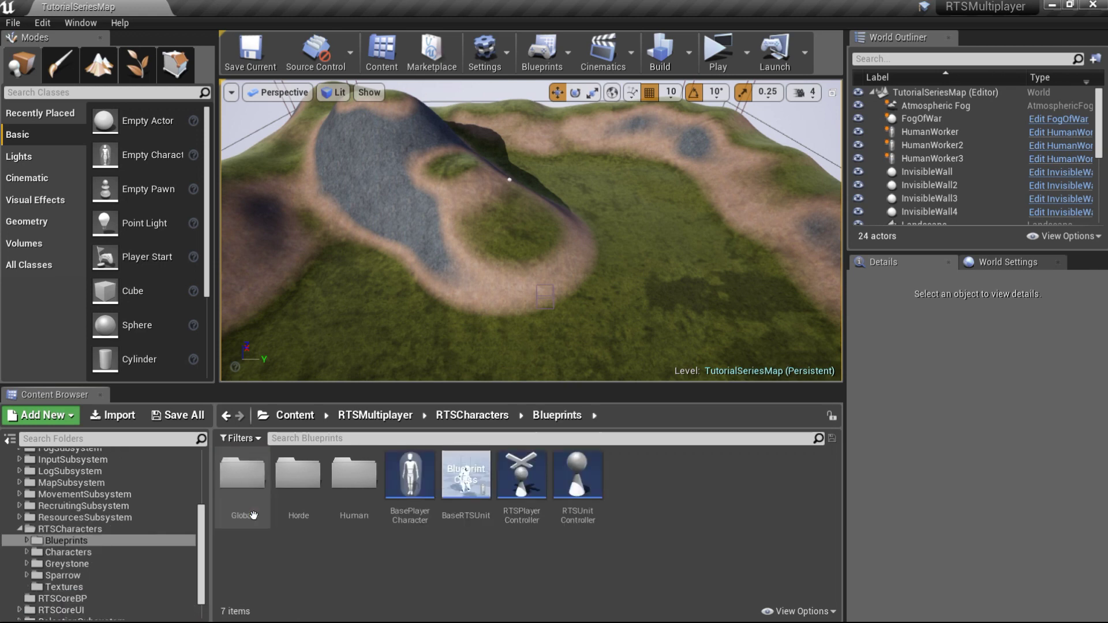
double_click(522, 503)
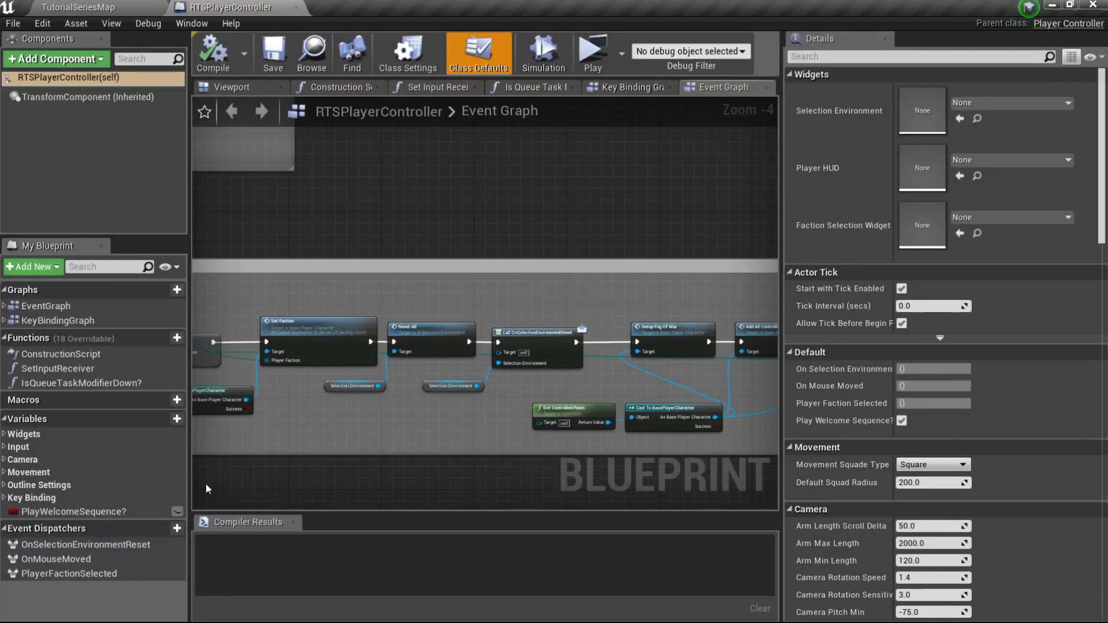
left_click(154, 510)
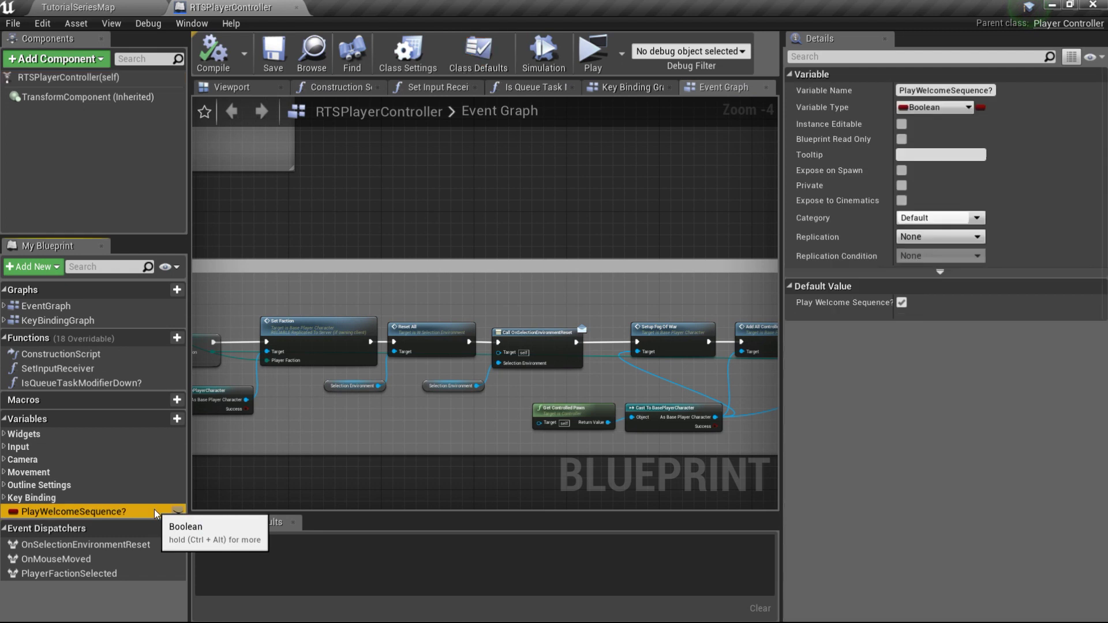
left_click(901, 303)
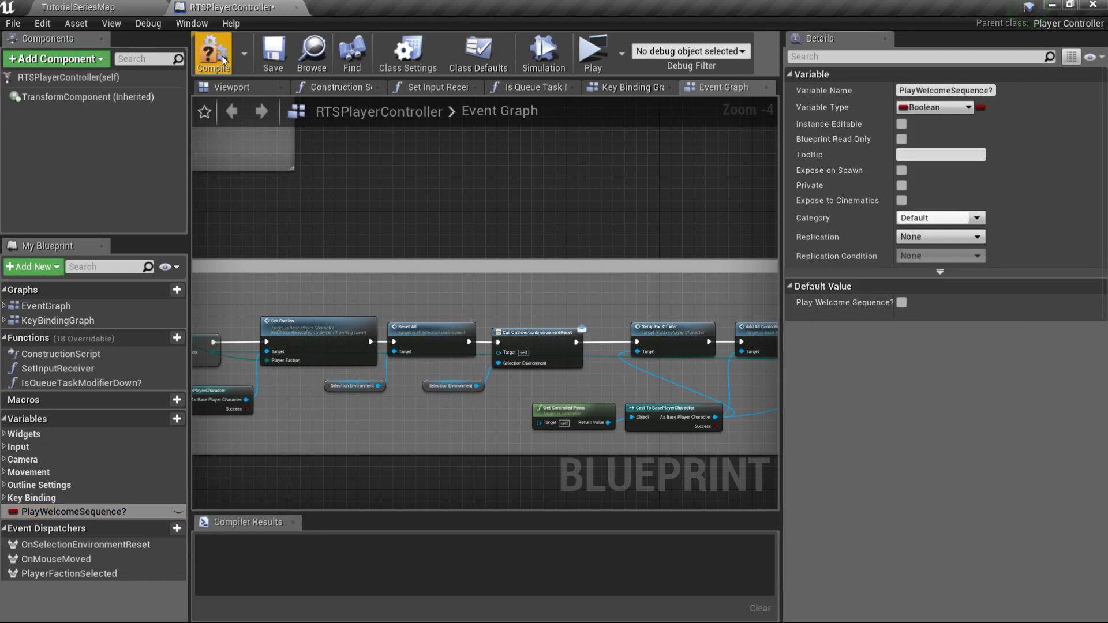